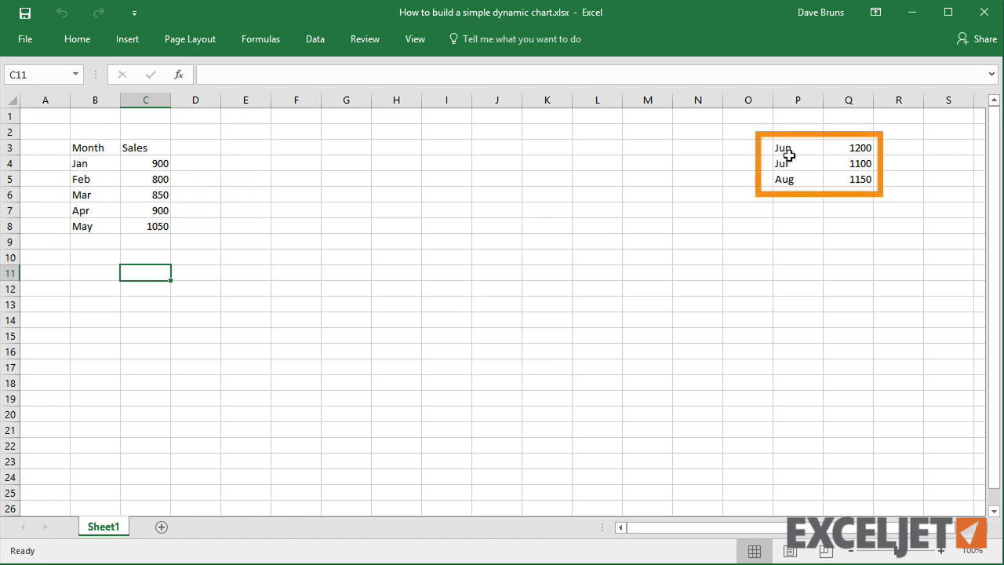
# - Copy the Jun to Aug sales rows in P3:Q5
pyautogui.moveTo(792, 149); pyautogui.dragTo(835, 174)
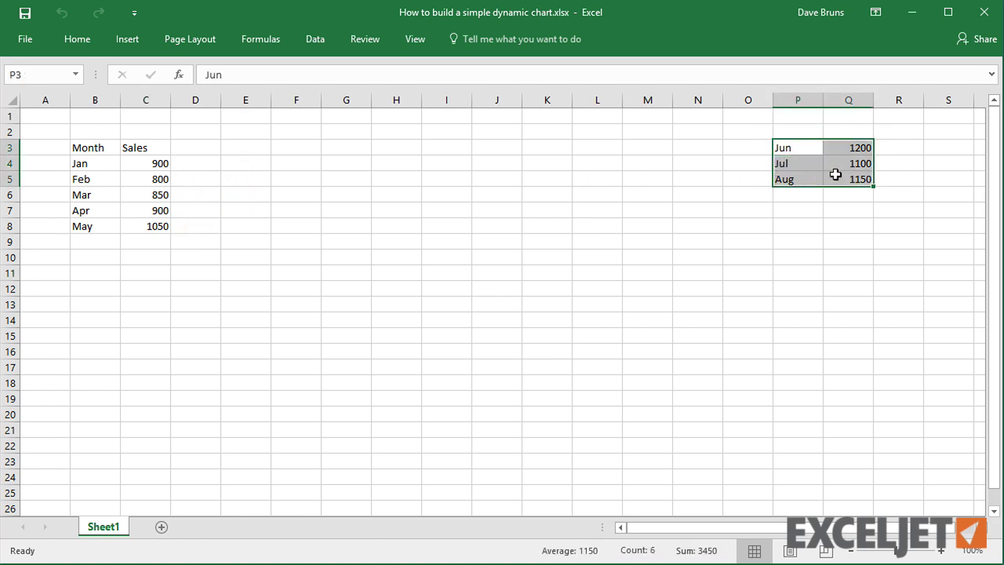
pyautogui.hotkey('ctrl', 'c')
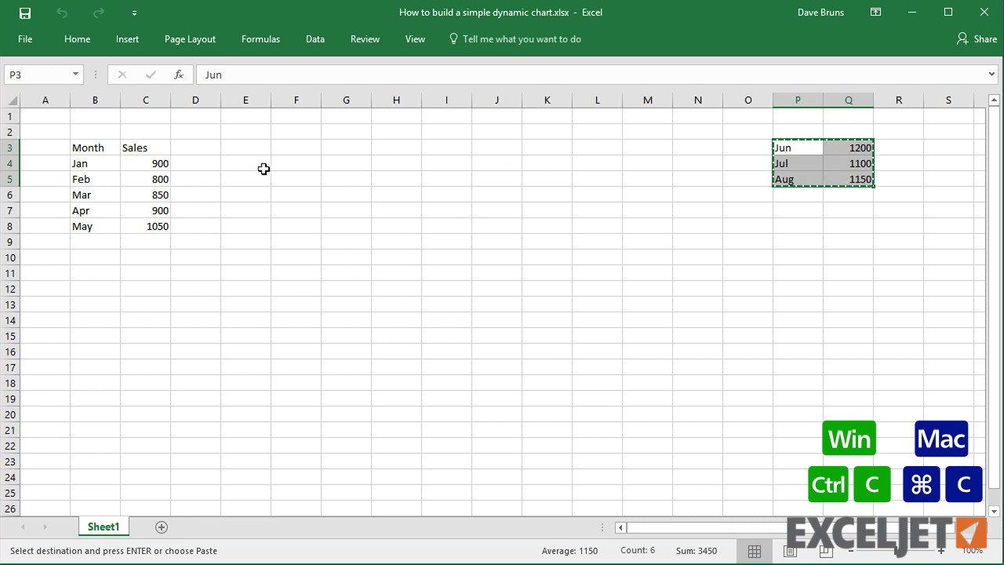
# - Insert a 2-D clustered column chart from the plain Month and Sales data in B3:C8
pyautogui.click(157, 184)
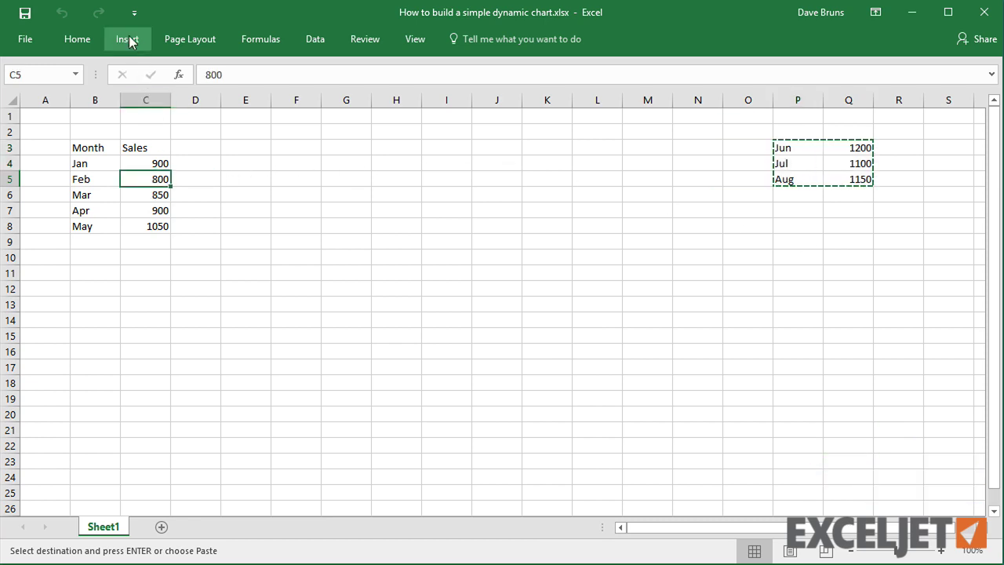
pyautogui.click(129, 40)
pyautogui.click(396, 60)
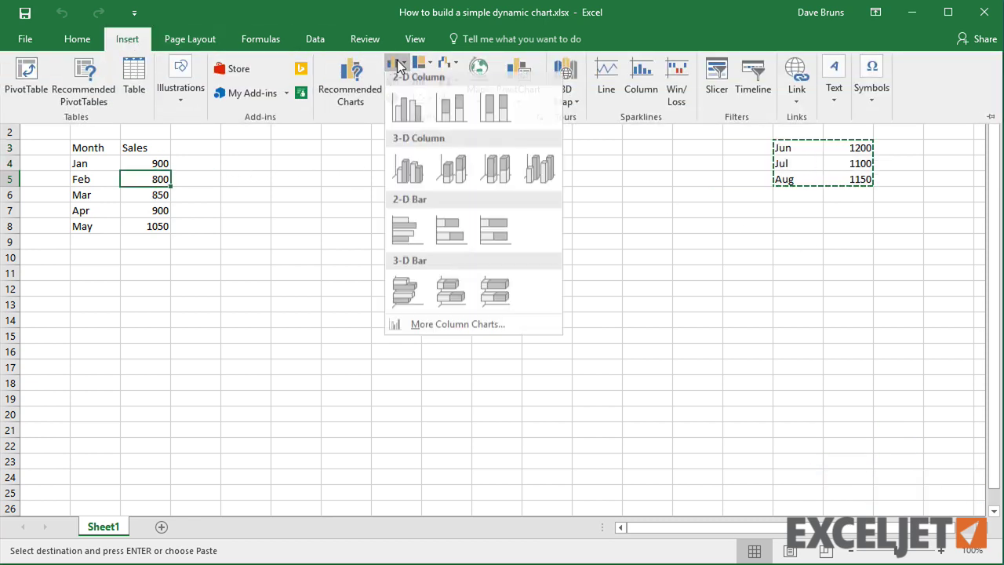
pyautogui.click(405, 100)
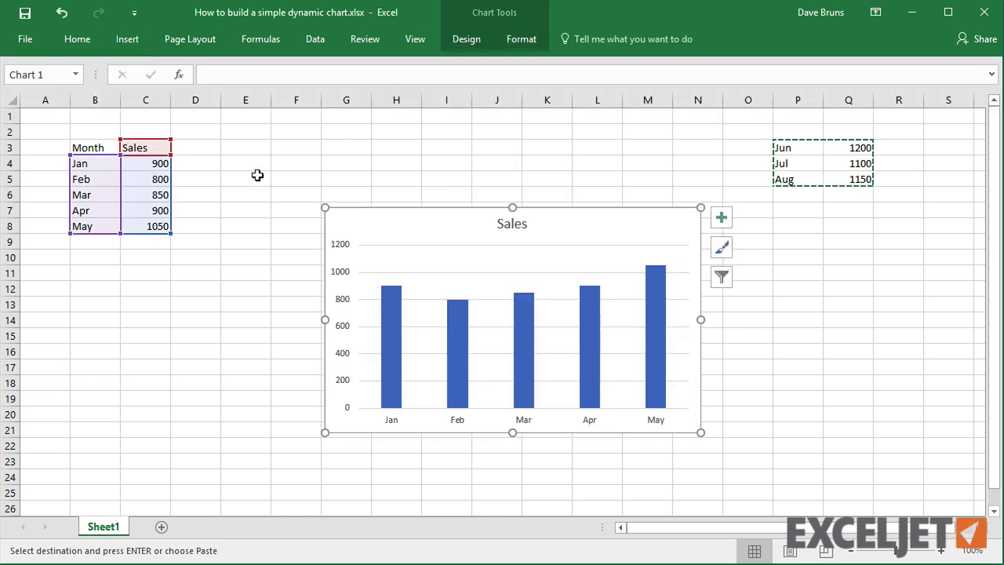
# - Paste the copied Jun to Aug rows at B9 and extend the chart's data range to row 11
pyautogui.click(105, 241)
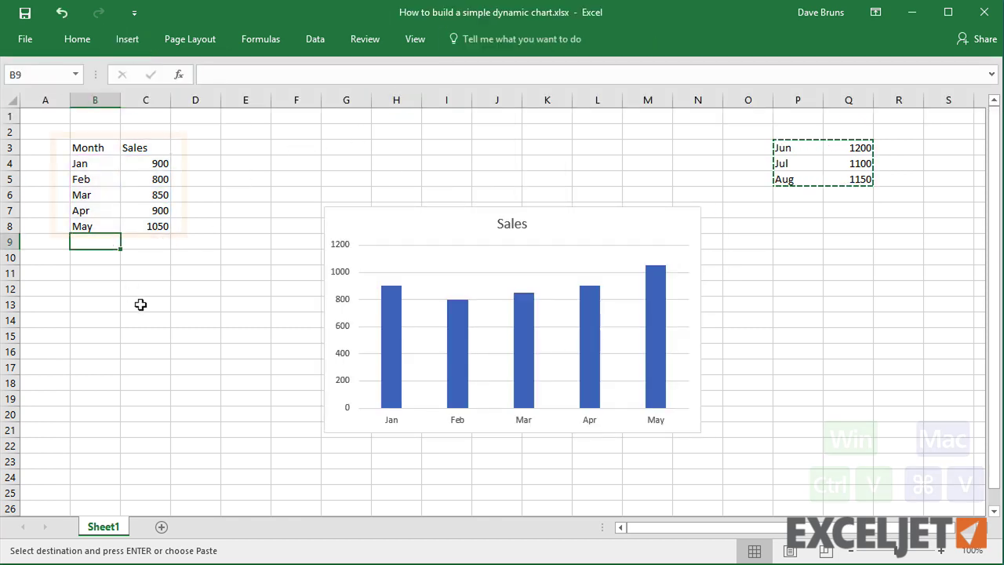
pyautogui.hotkey('ctrl', 'v')
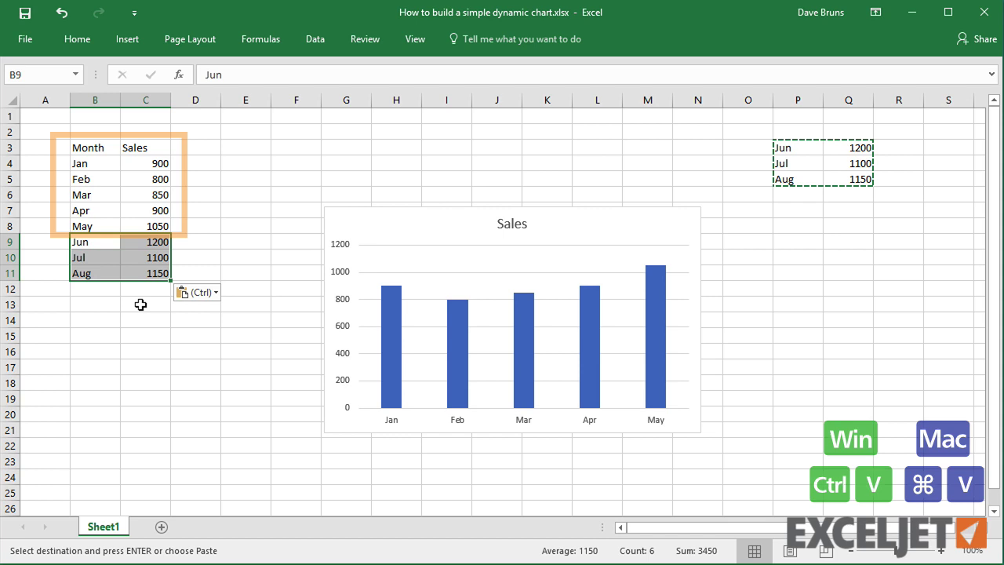
pyautogui.click(359, 228)
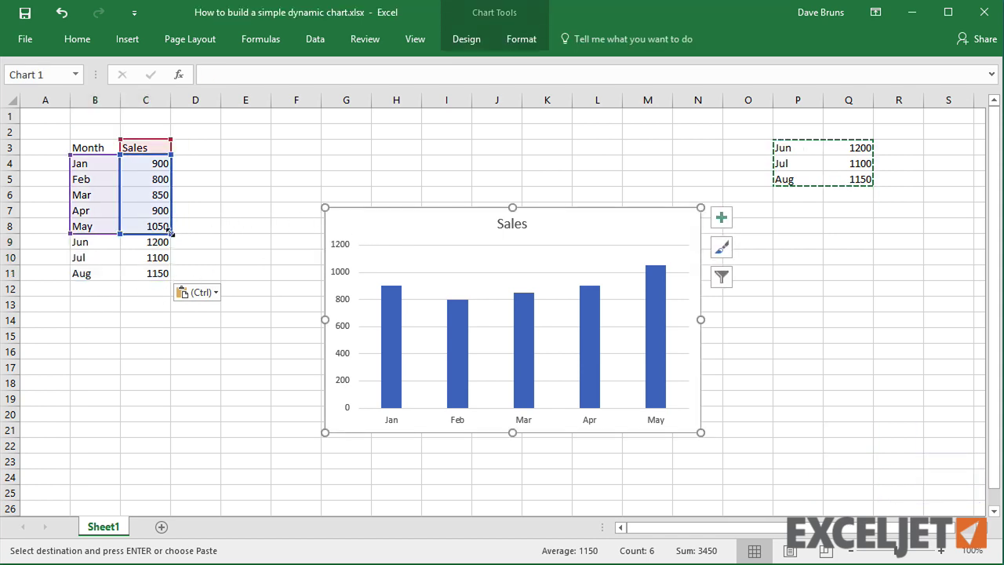
pyautogui.moveTo(172, 233); pyautogui.dragTo(167, 279)
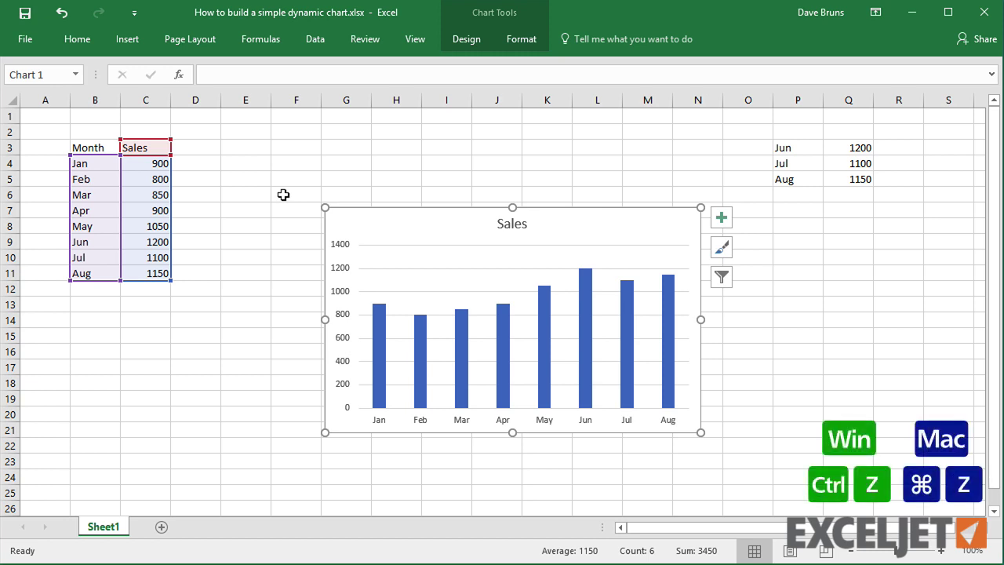
# - Undo the chart range extension, the pasted rows and the chart insertion
pyautogui.hotkey('ctrl', 'z')
pyautogui.hotkey('ctrl', 'z')
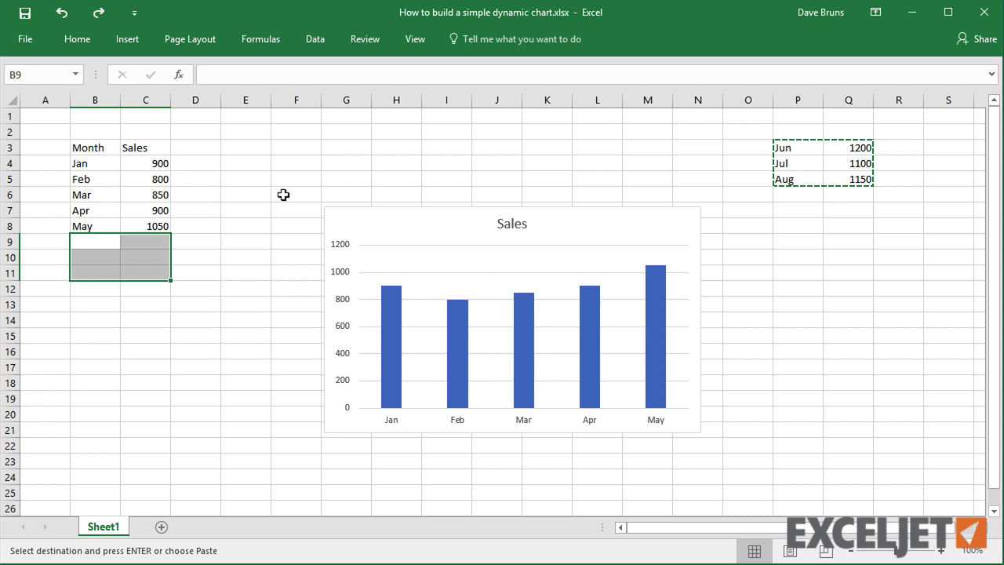
pyautogui.hotkey('ctrl', 'z')
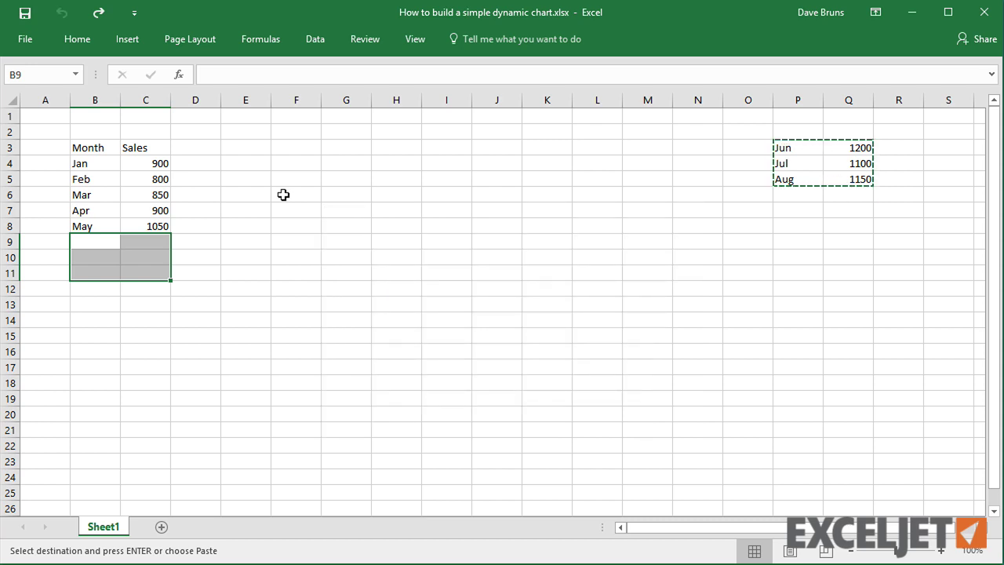
# - Convert the Month and Sales data in B3:C8 to an Excel table with headers
pyautogui.click(153, 196)
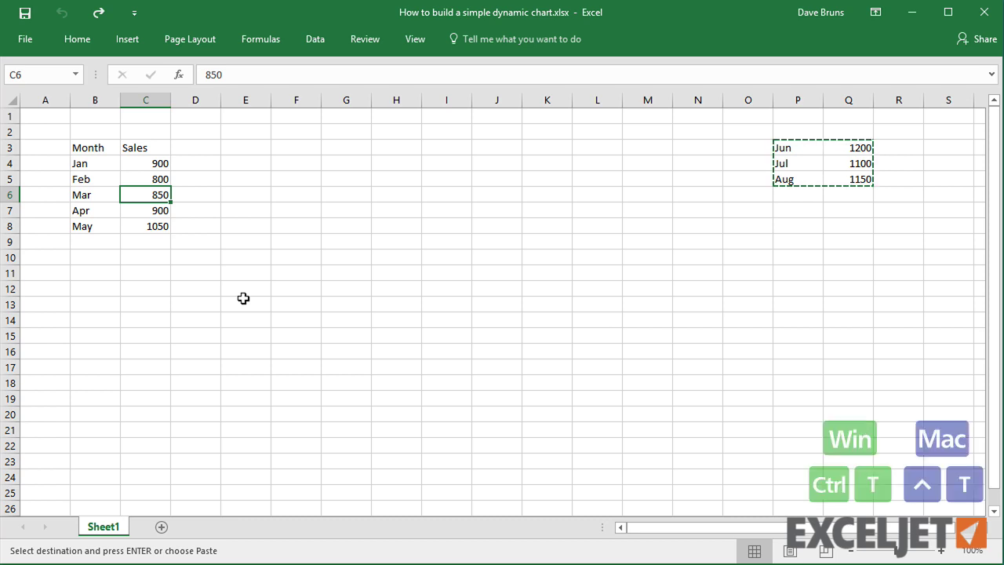
pyautogui.hotkey('ctrl', 't')
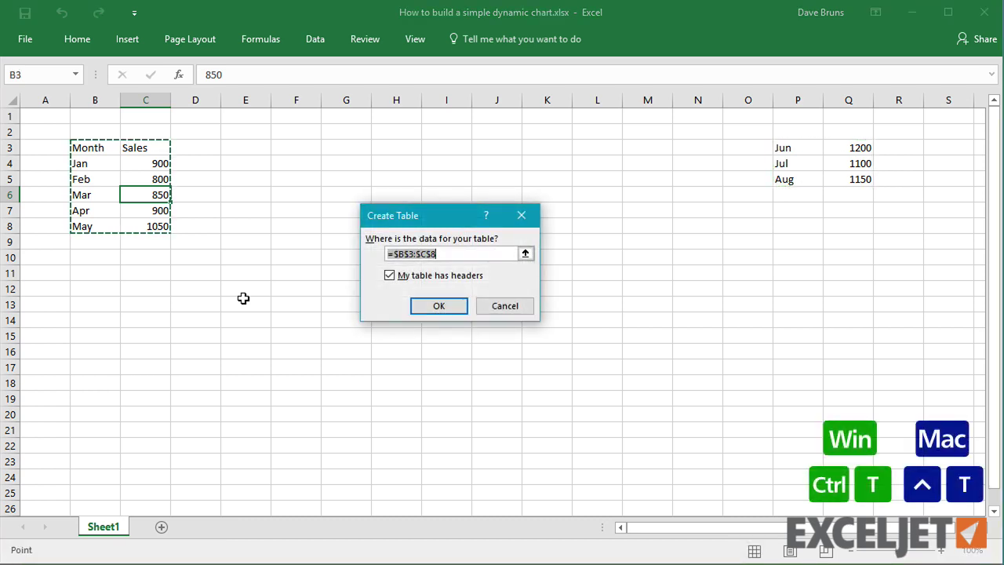
pyautogui.click(420, 304)
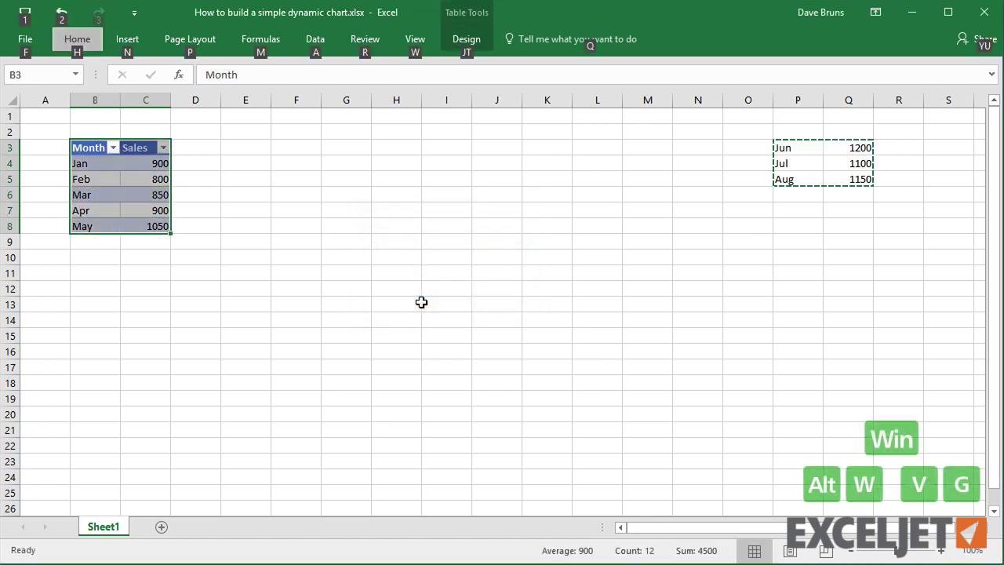
# - Hide the gridlines on the worksheet
pyautogui.press('alt')
pyautogui.press('w')
pyautogui.press('v')
pyautogui.press('g')
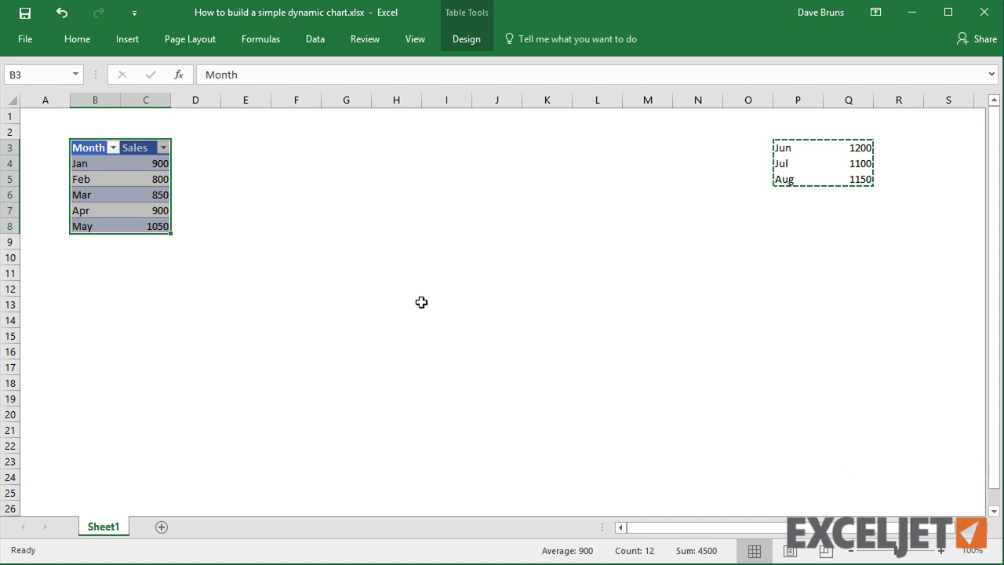
# - Insert a 2-D clustered column chart based on the Month and Sales table
pyautogui.click(153, 195)
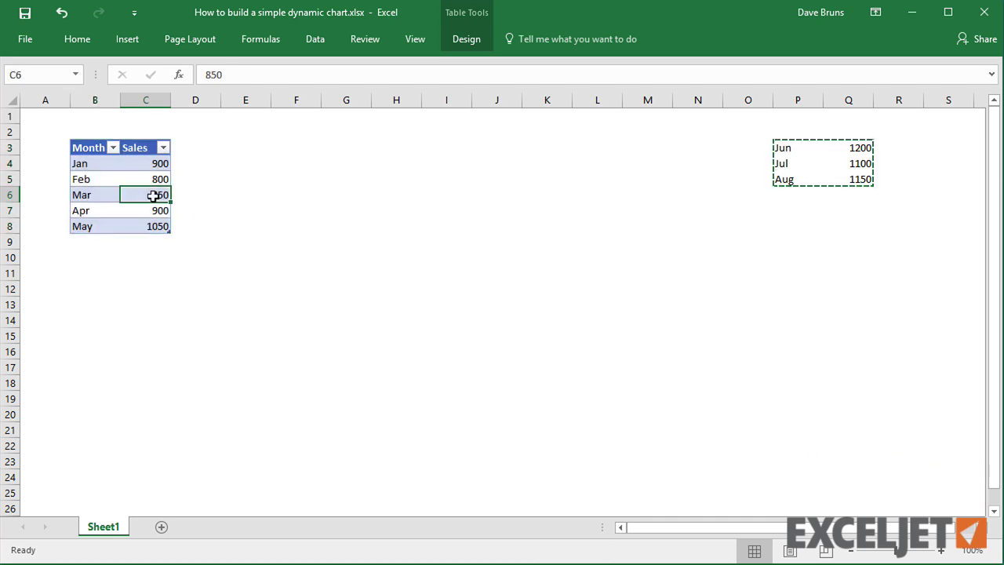
pyautogui.click(132, 39)
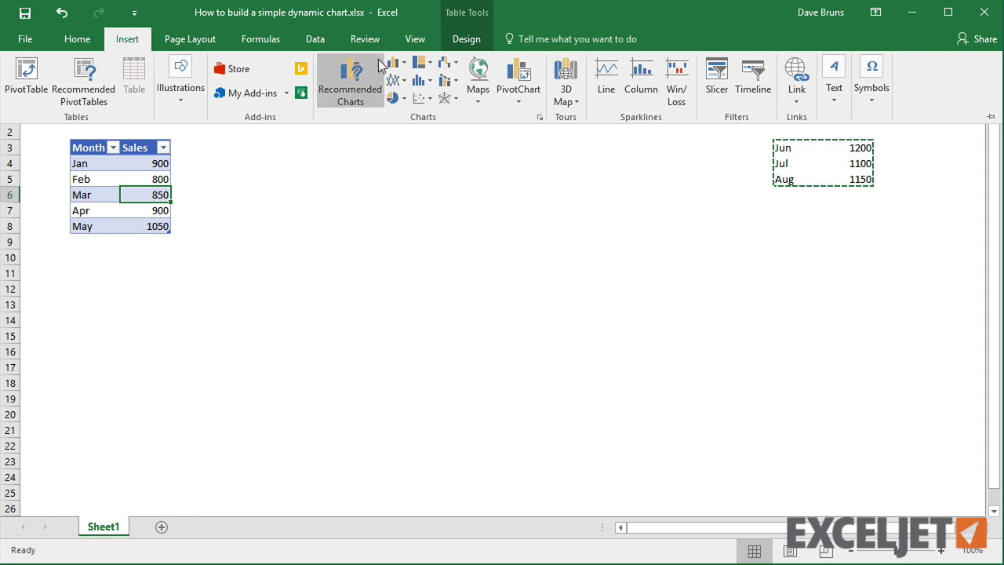
pyautogui.click(394, 66)
pyautogui.click(395, 108)
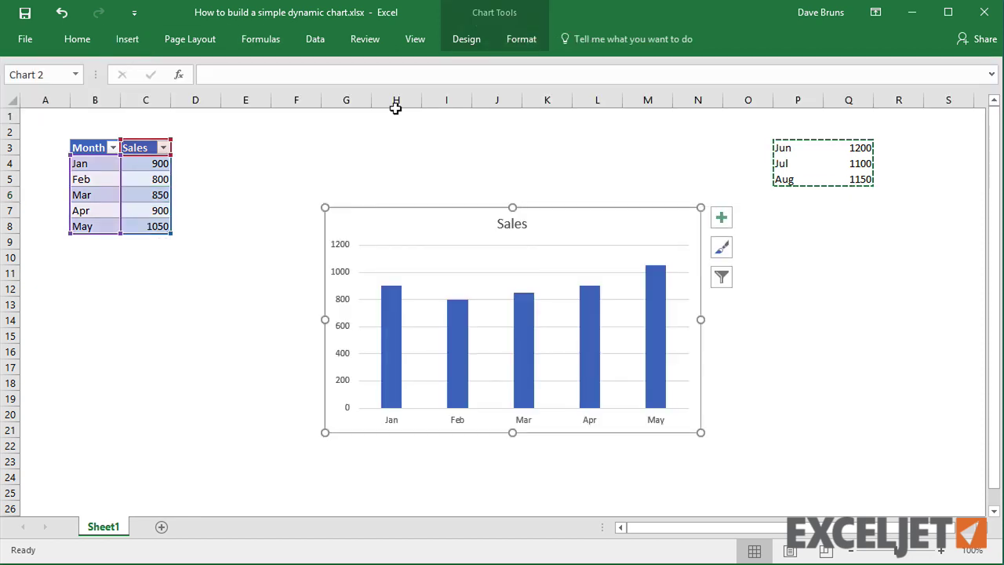
# - Paste the copied Jun to Aug rows directly below the table, starting at B9
pyautogui.click(94, 242)
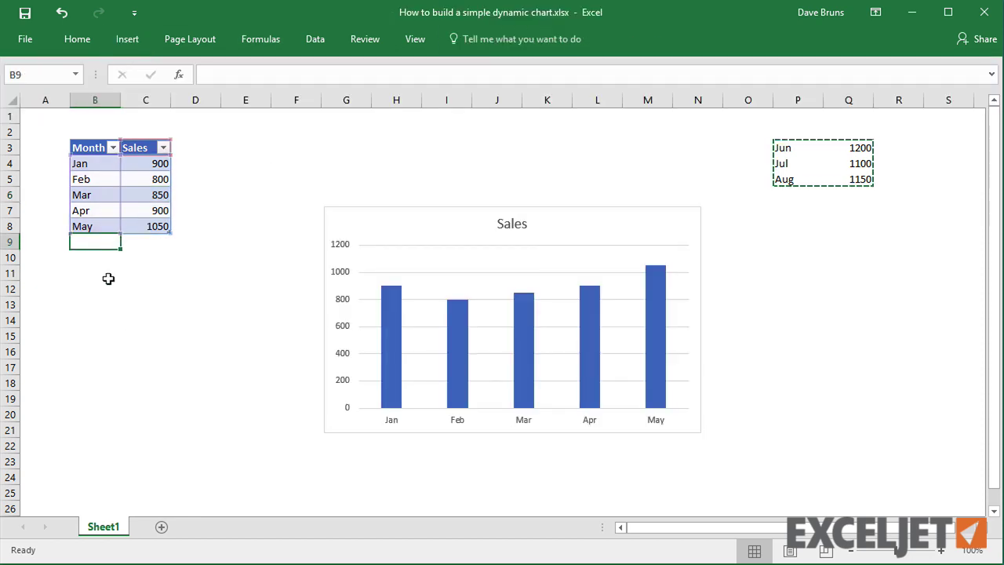
pyautogui.hotkey('ctrl', 'v')
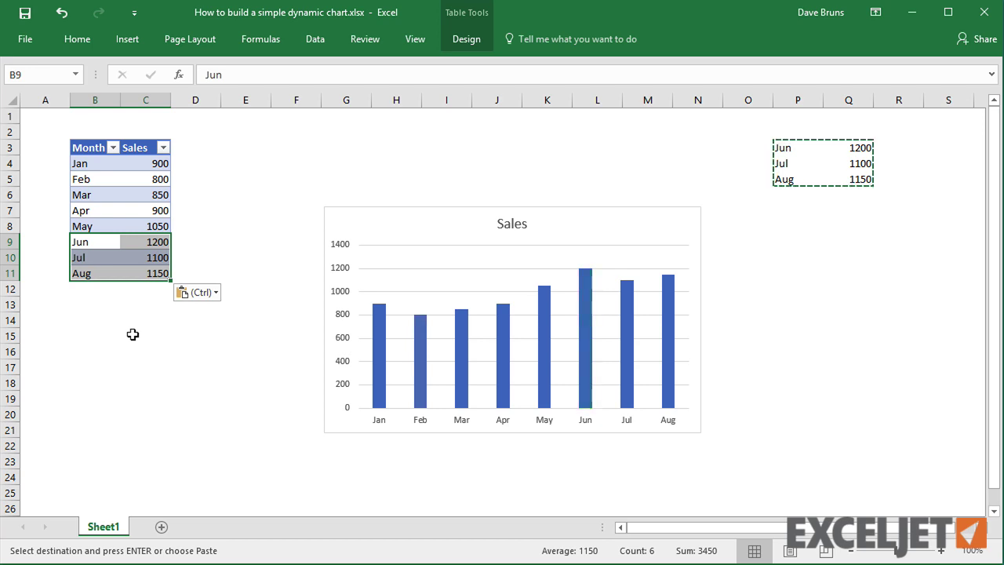
# - Add two table columns by entering the headers High in D3 and Low in E3
pyautogui.click(193, 148)
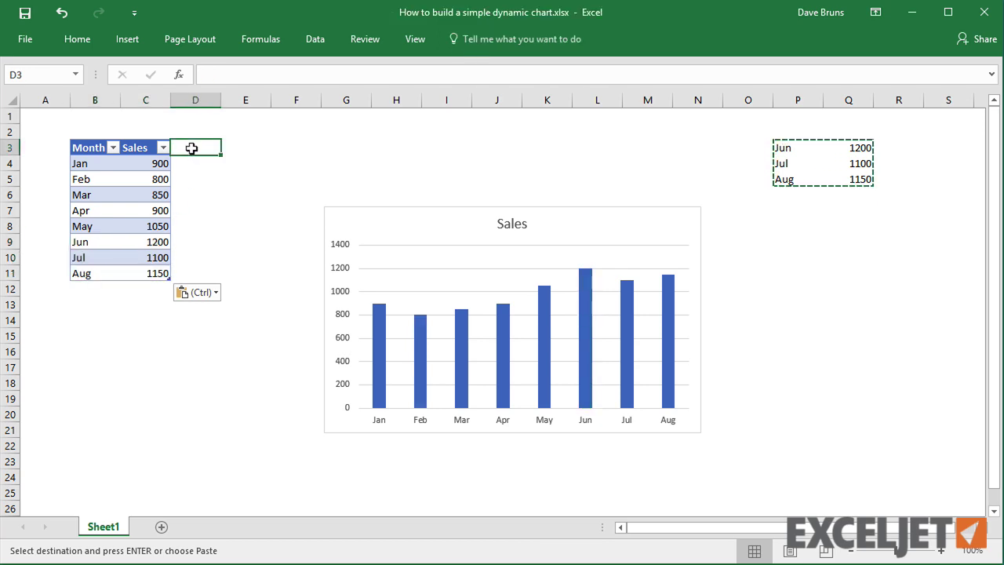
pyautogui.write('High')
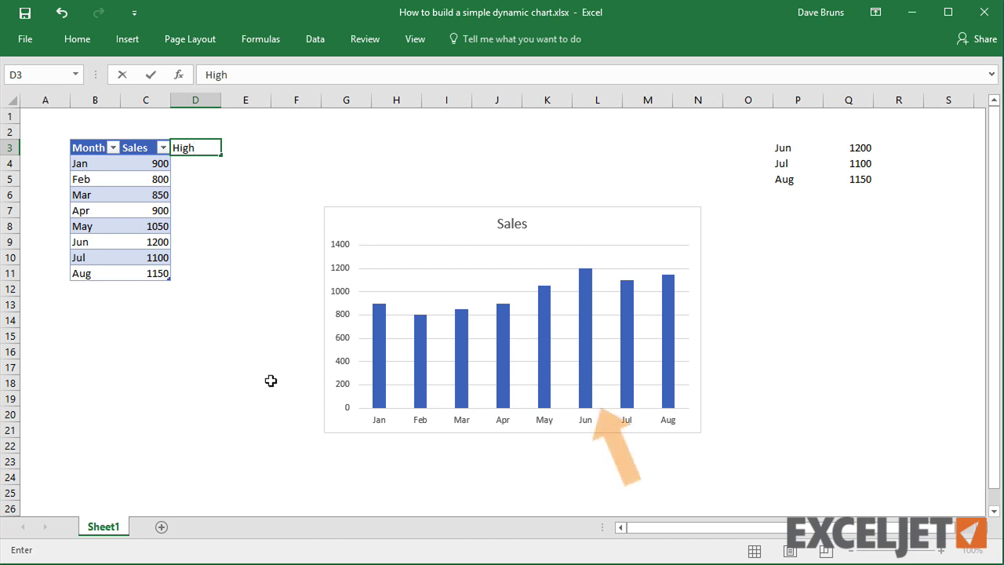
pyautogui.press('Tab')
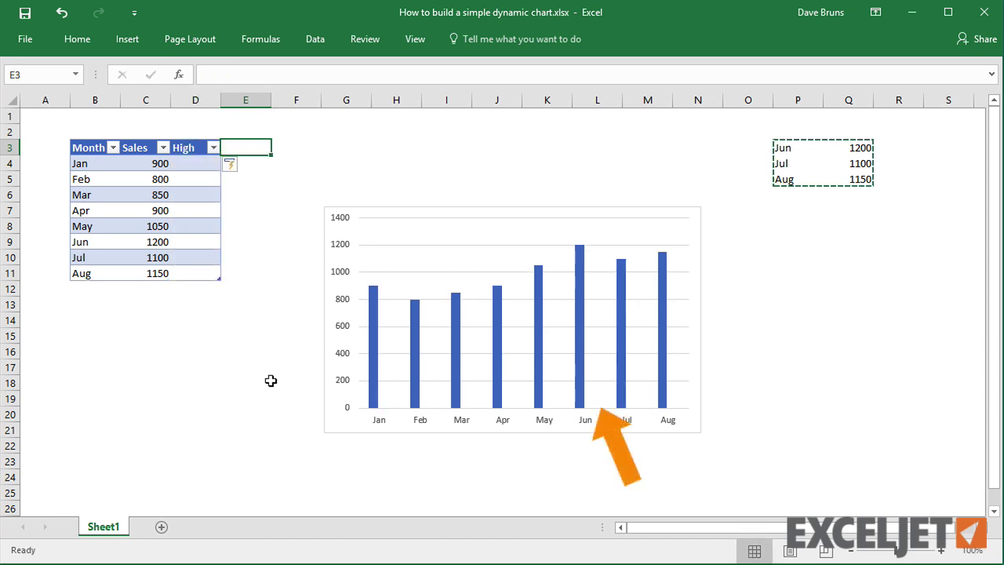
pyautogui.write('L')
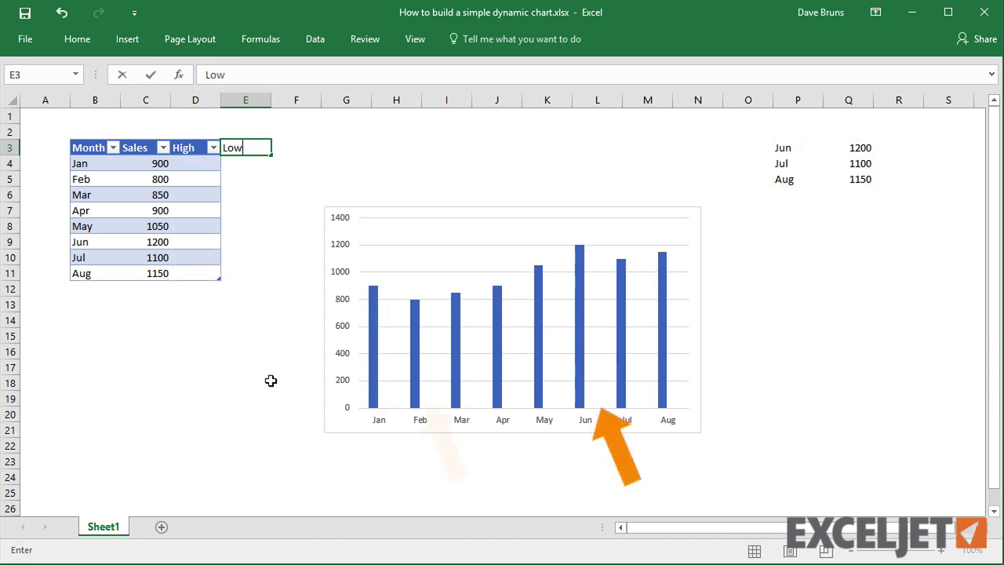
pyautogui.write('ow')
pyautogui.press('Return')
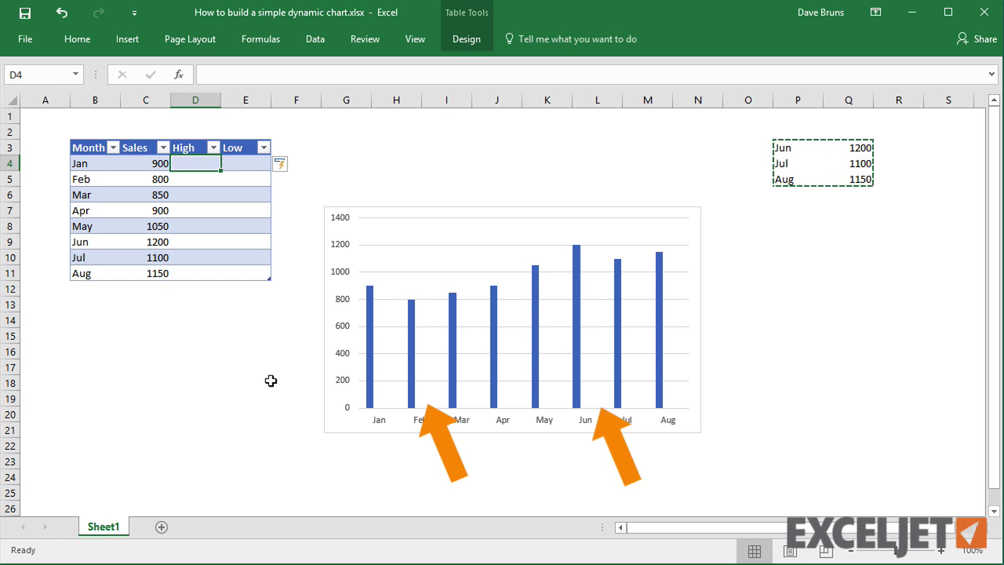
pyautogui.write('=')
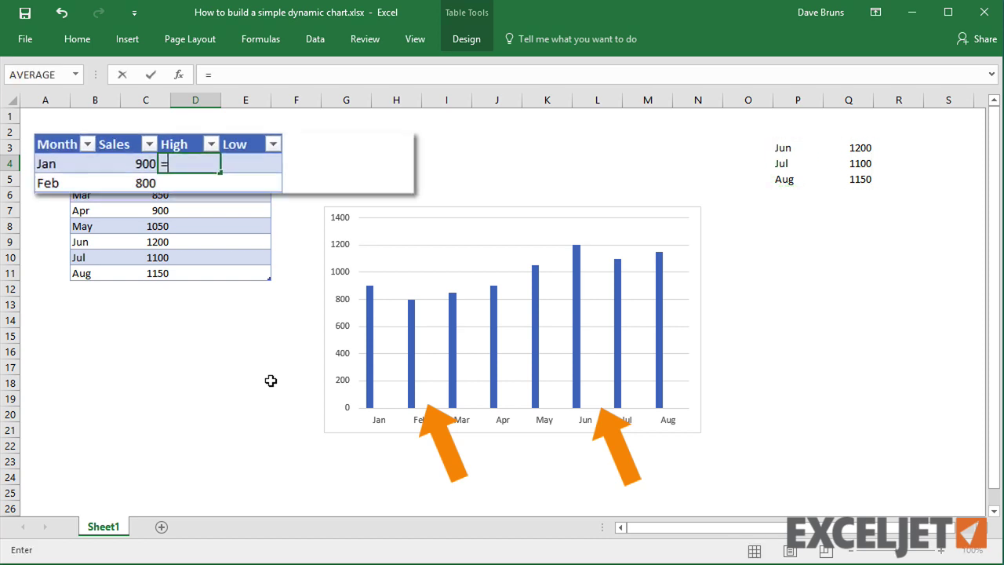
pyautogui.write('IF(')
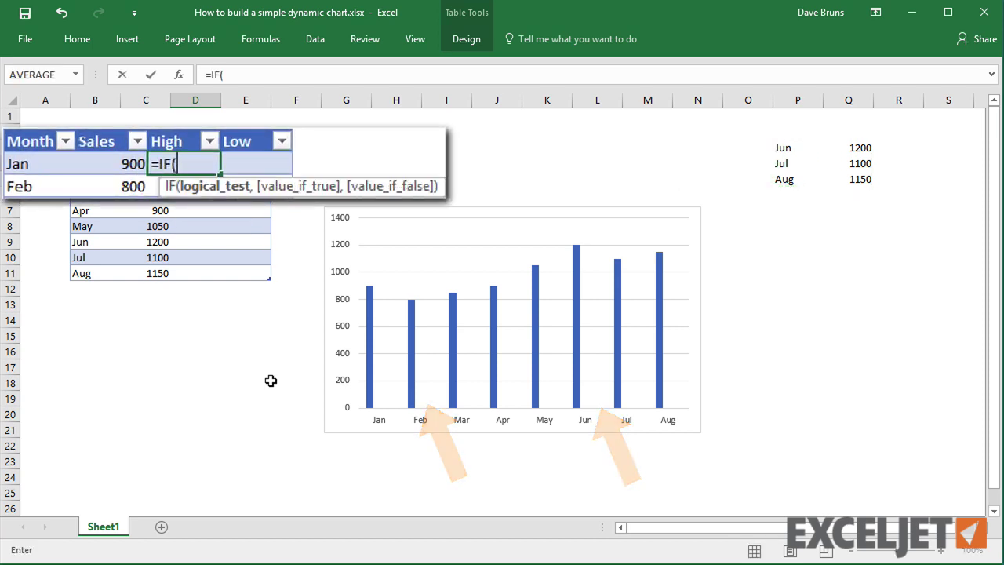
pyautogui.press('Left')
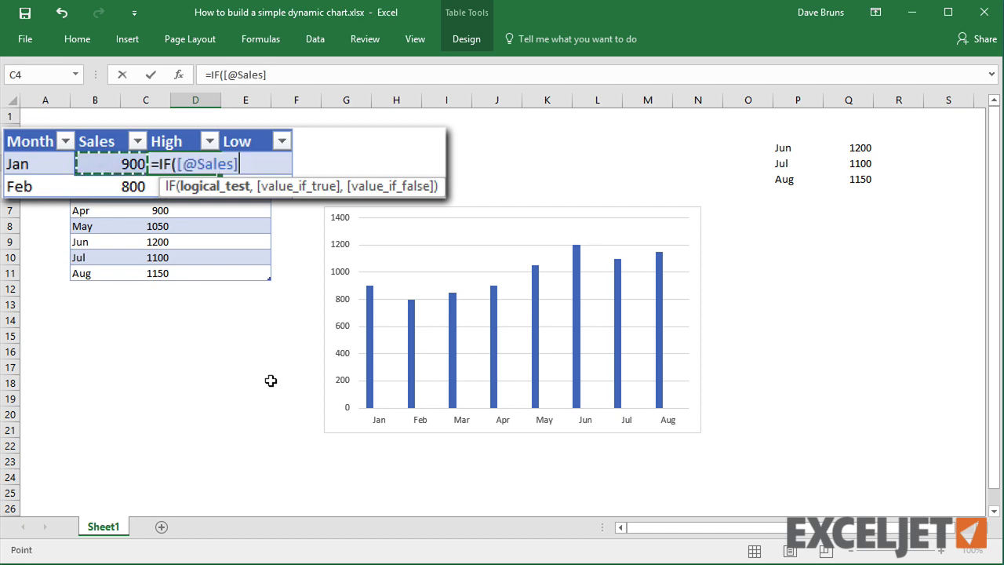
pyautogui.write('=')
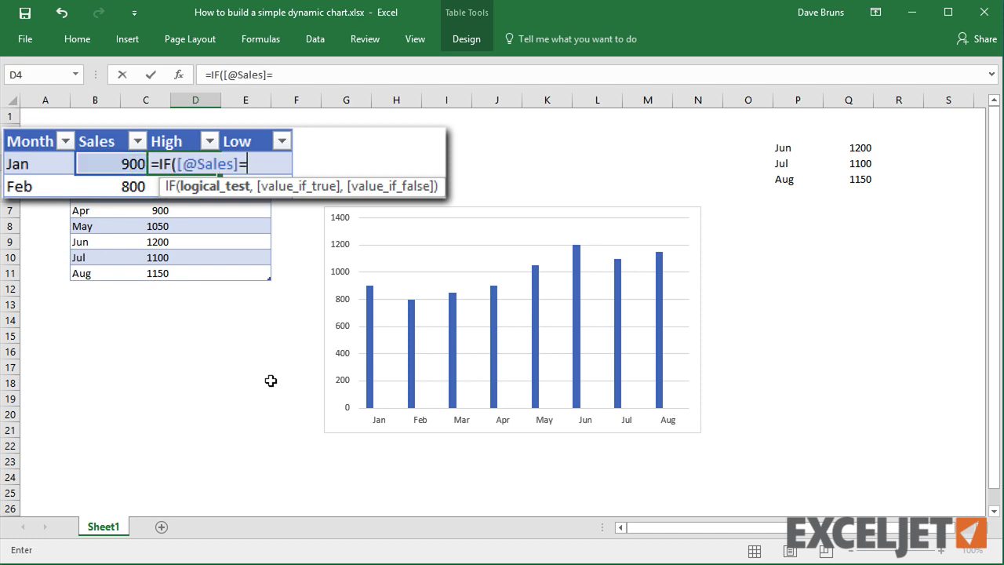
pyautogui.write('MAX(')
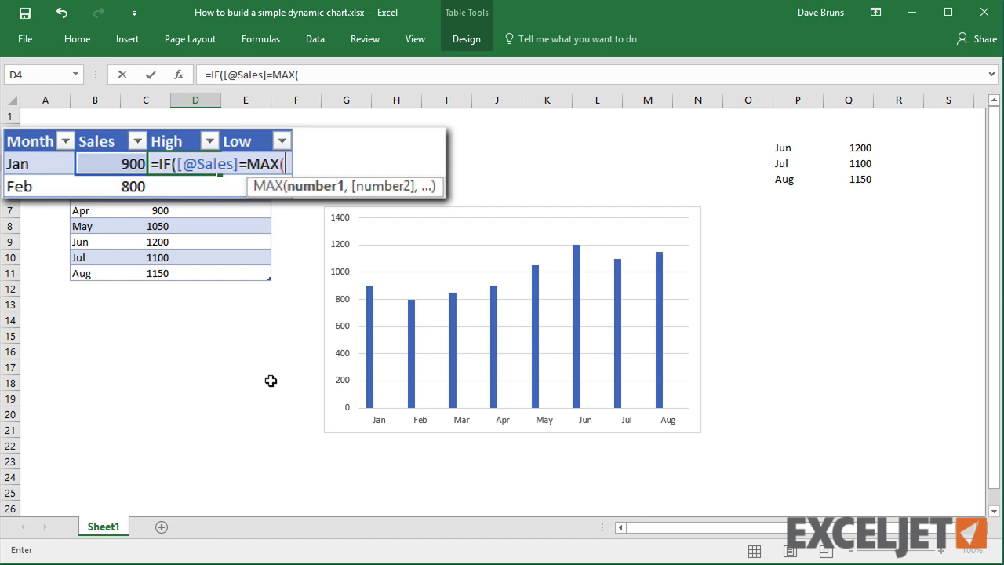
pyautogui.press('Left')
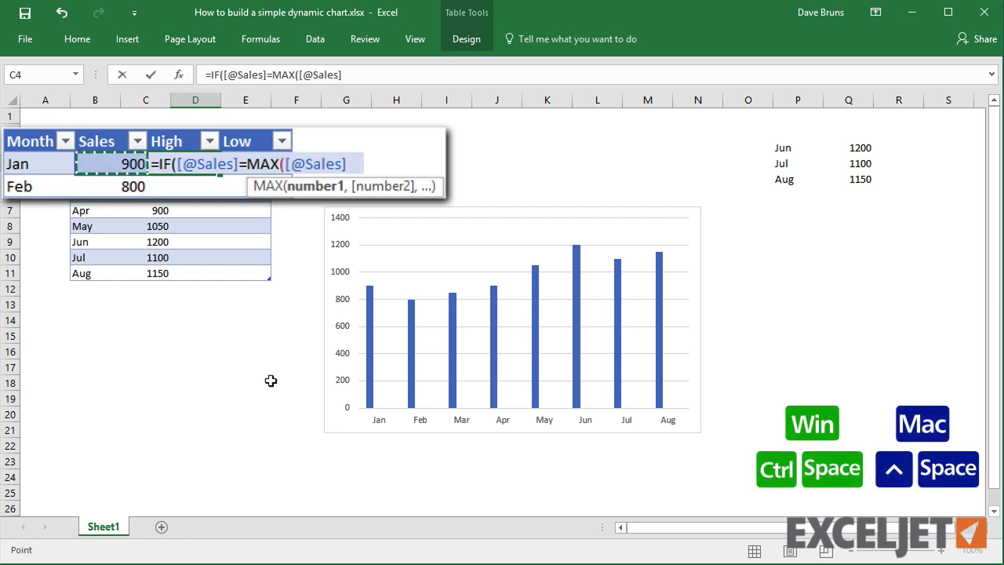
pyautogui.hotkey('ctrl', 'space')
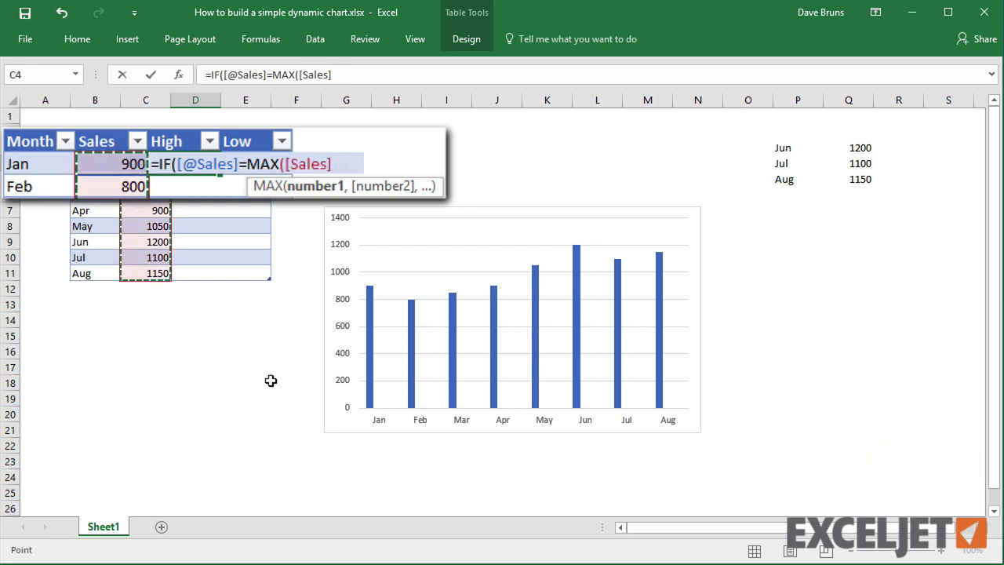
pyautogui.write('),')
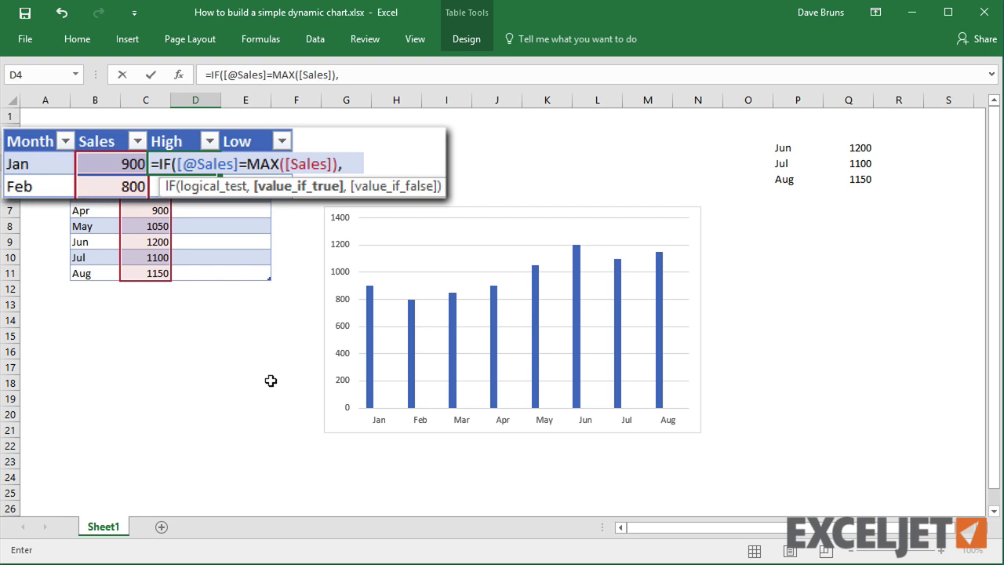
pyautogui.press('Left')
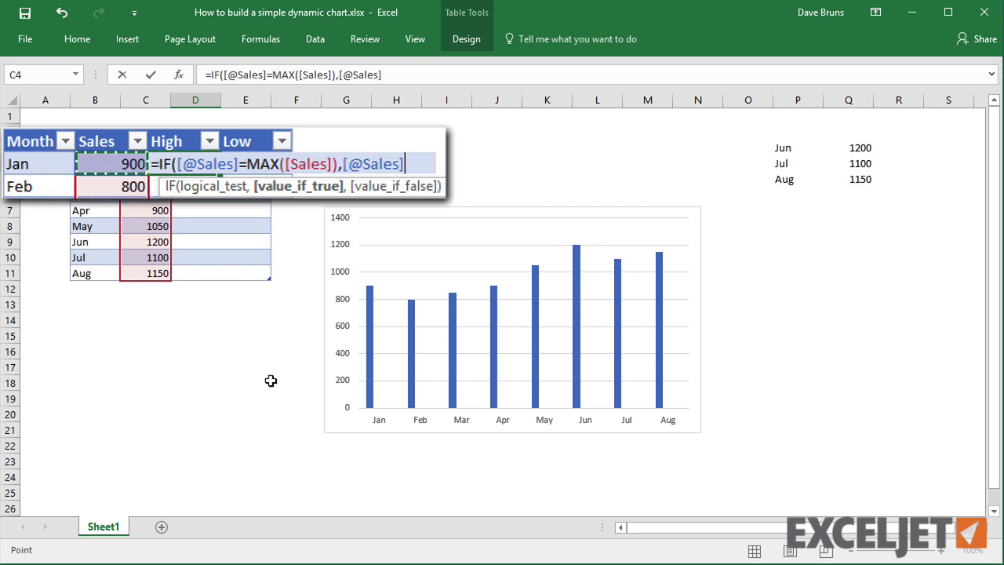
pyautogui.write(',')
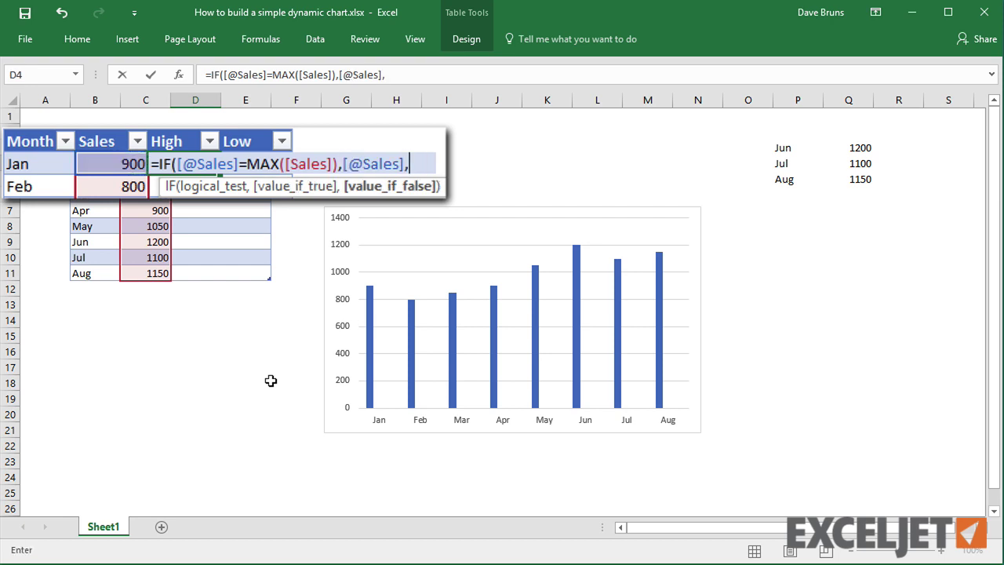
pyautogui.write('NA())')
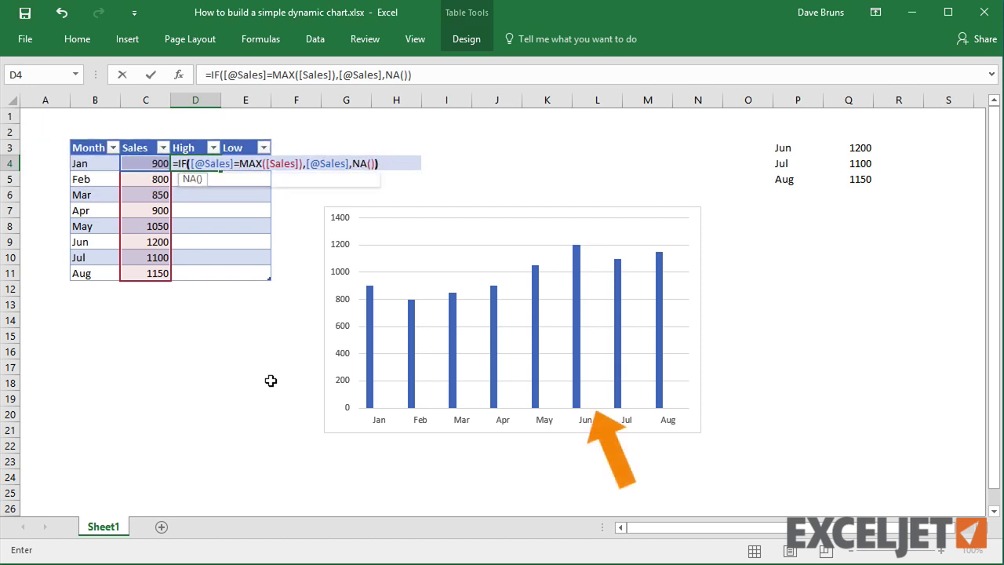
pyautogui.press('Return')
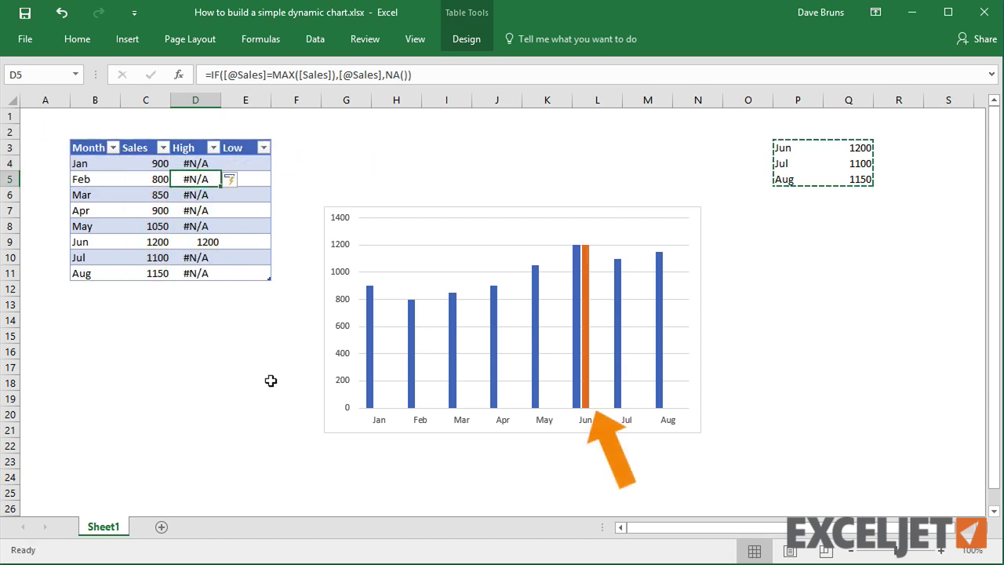
# - Review the IF arguments of the High formula in D4 and copy the complete formula text, leaving the cell unedited
pyautogui.click(197, 163)
pyautogui.click(228, 75)
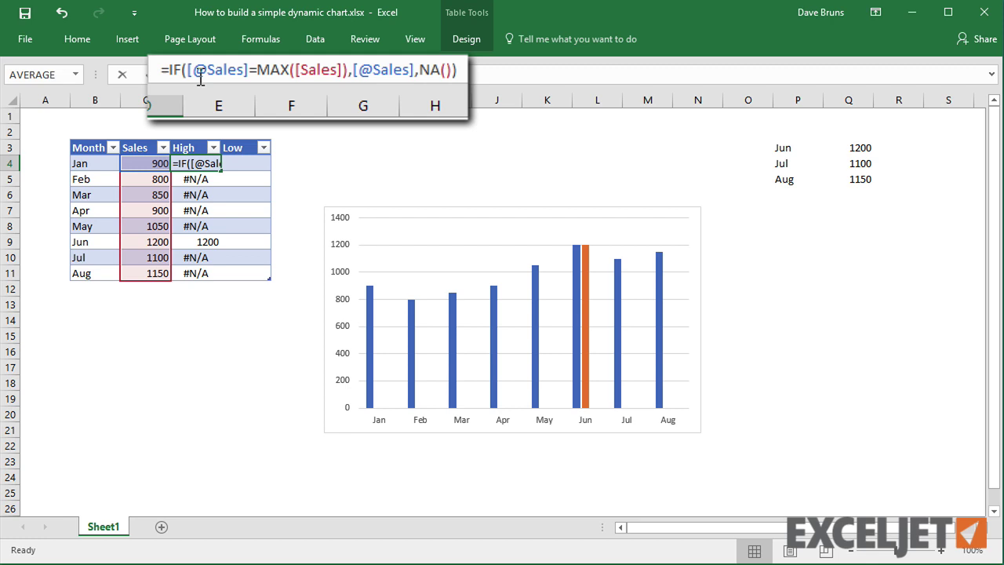
pyautogui.click(216, 110)
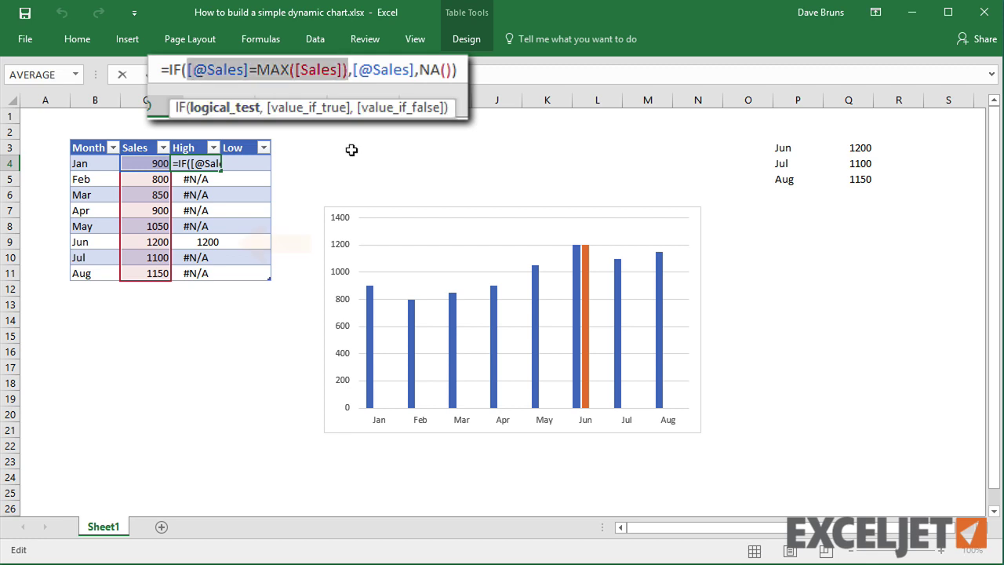
pyautogui.click(308, 107)
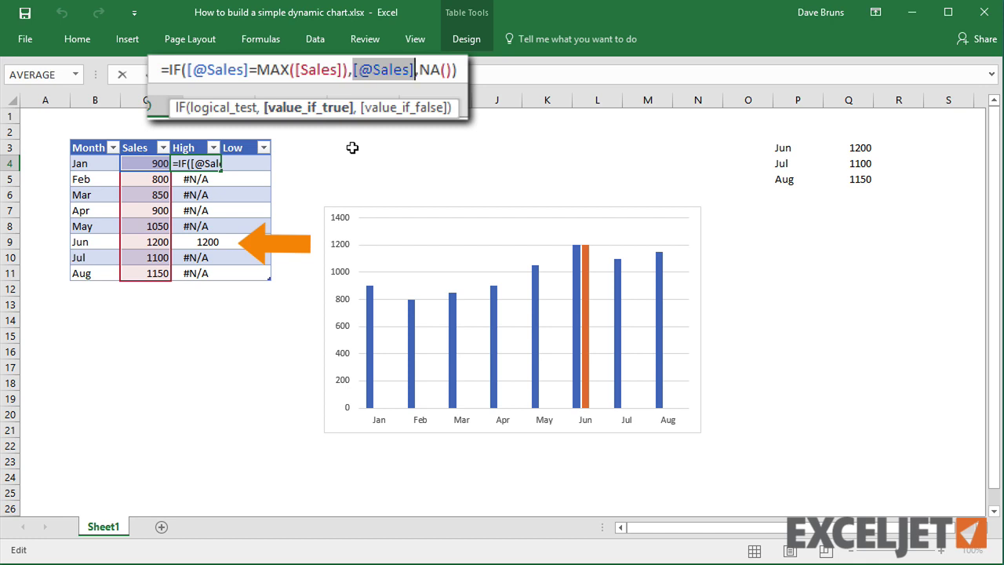
pyautogui.click(401, 107)
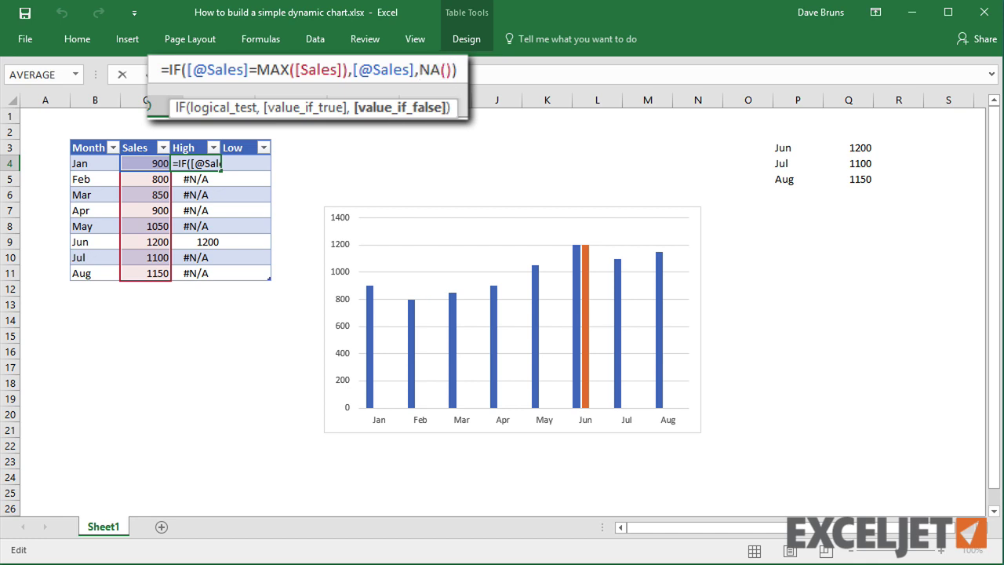
pyautogui.moveTo(411, 74); pyautogui.dragTo(123, 75)
pyautogui.hotkey('ctrl', 'c')
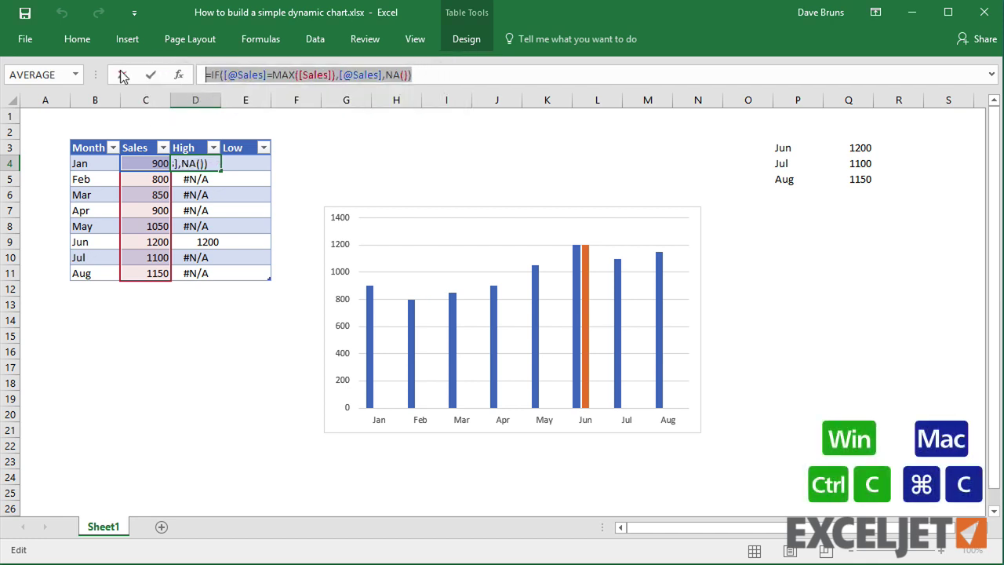
pyautogui.press('Escape')
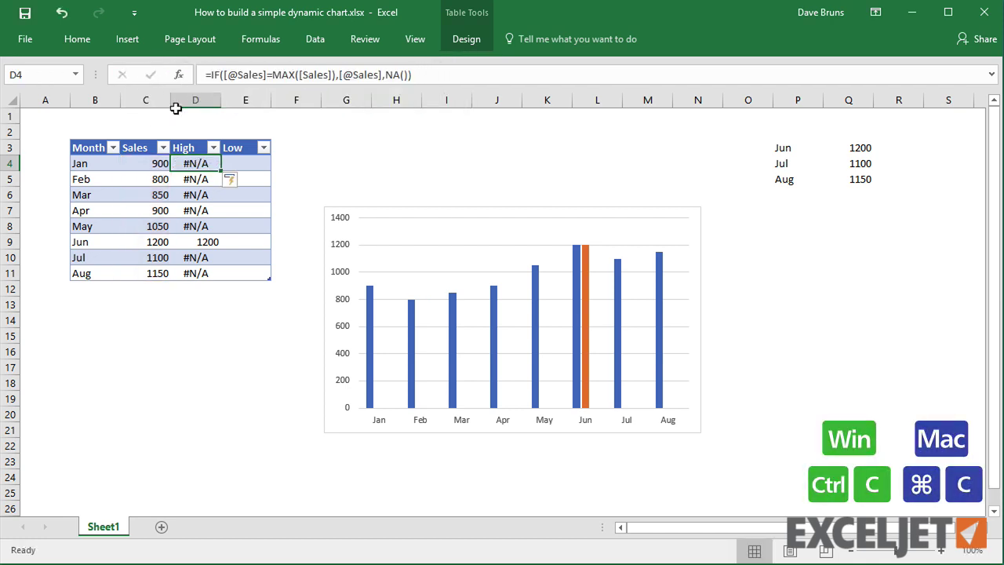
# - Paste the copied formula text into E4 under Low and replace the MAX function with MIN
pyautogui.click(236, 161)
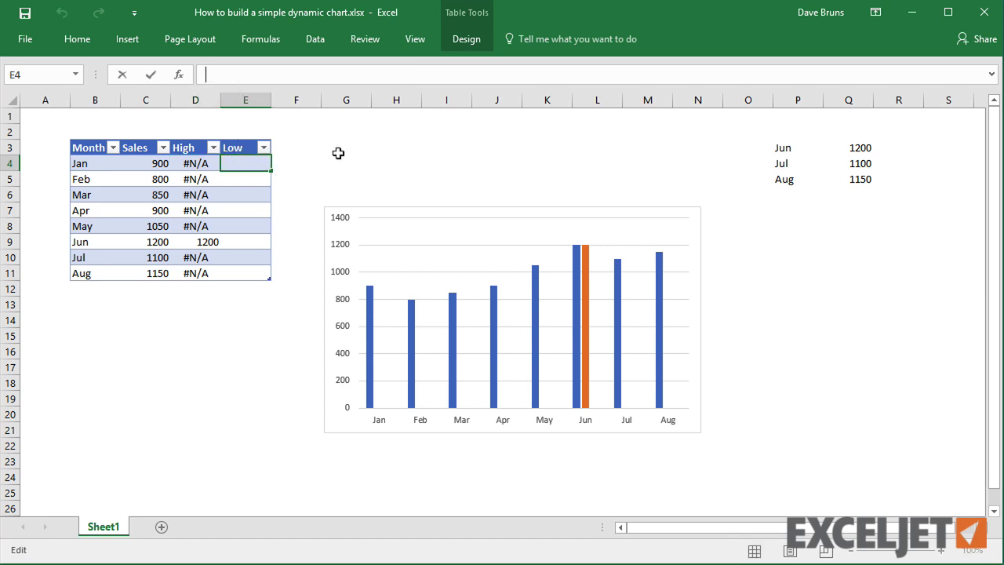
pyautogui.hotkey('ctrl', 'v')
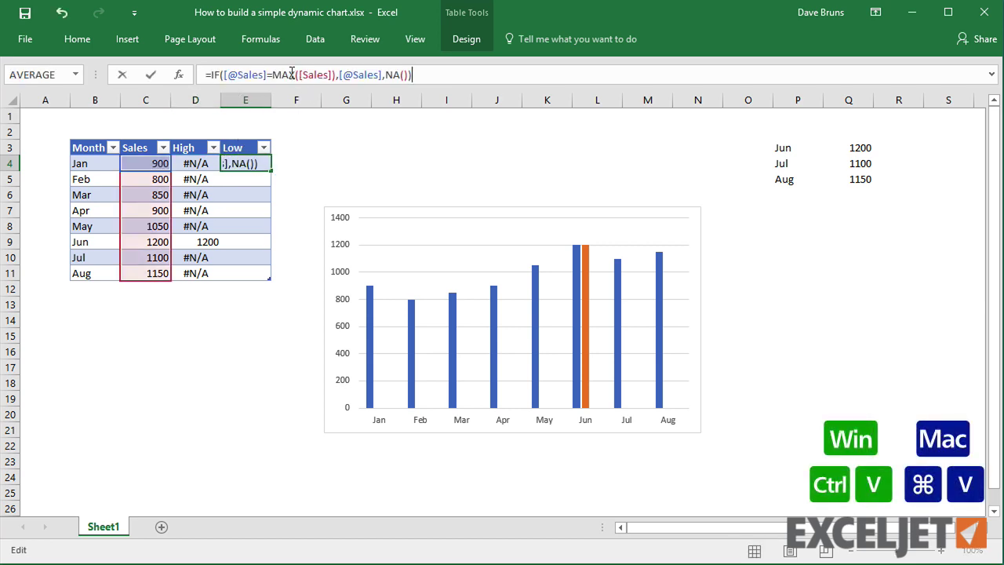
pyautogui.hotkey('ctrl', 'Left')
pyautogui.hotkey('ctrl', 'Left')
pyautogui.hotkey('ctrl', 'Left')
pyautogui.hotkey('ctrl', 'Left')
pyautogui.hotkey('ctrl', 'Left')
pyautogui.hotkey('ctrl', 'Left')
pyautogui.hotkey('ctrl', 'Left')
pyautogui.hotkey('ctrl', 'shift', 'Right')
pyautogui.write('MIN')
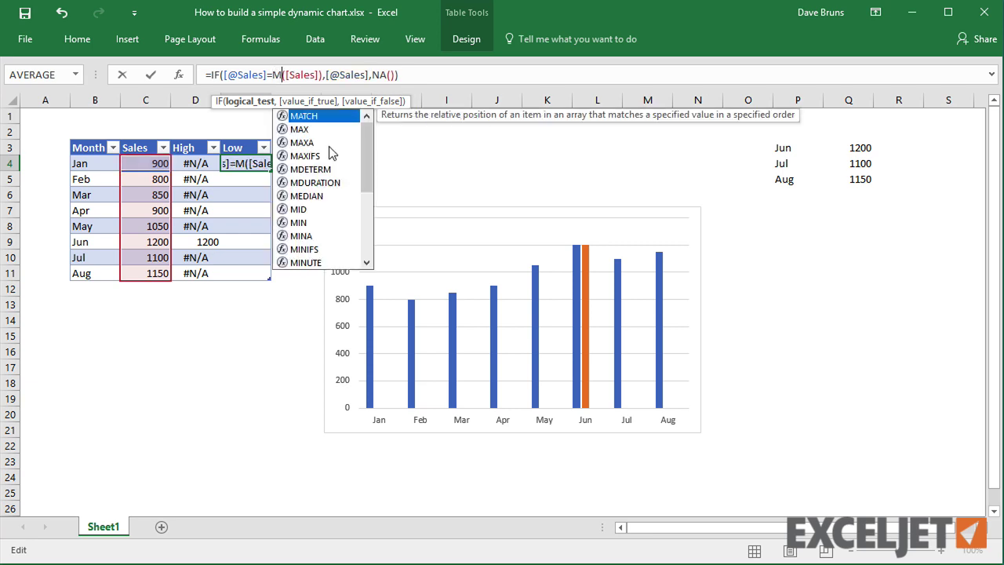
pyautogui.press('End')
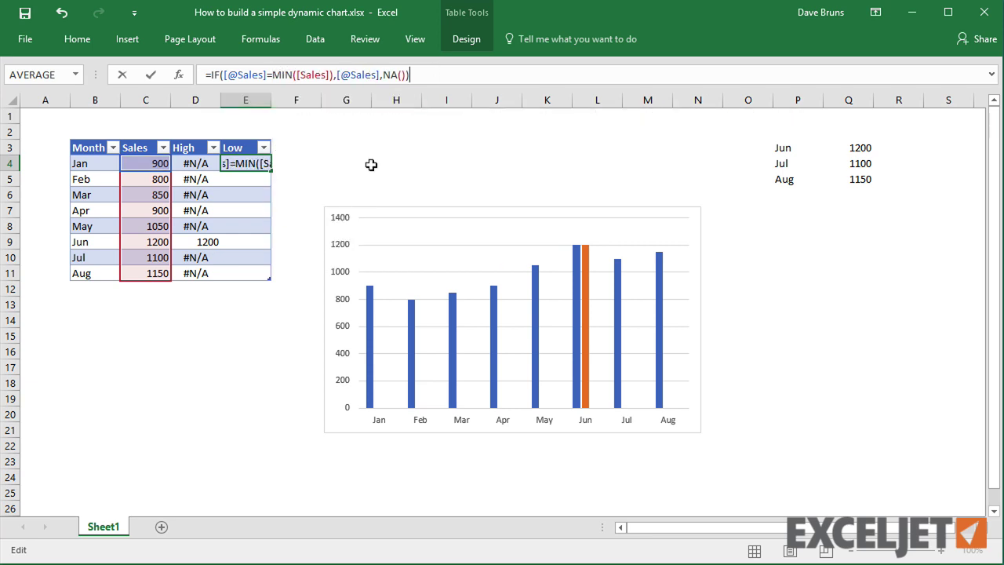
# - Check the logical test, true and false arguments of the Low formula in E4 and commit it to the column
pyautogui.click(207, 71)
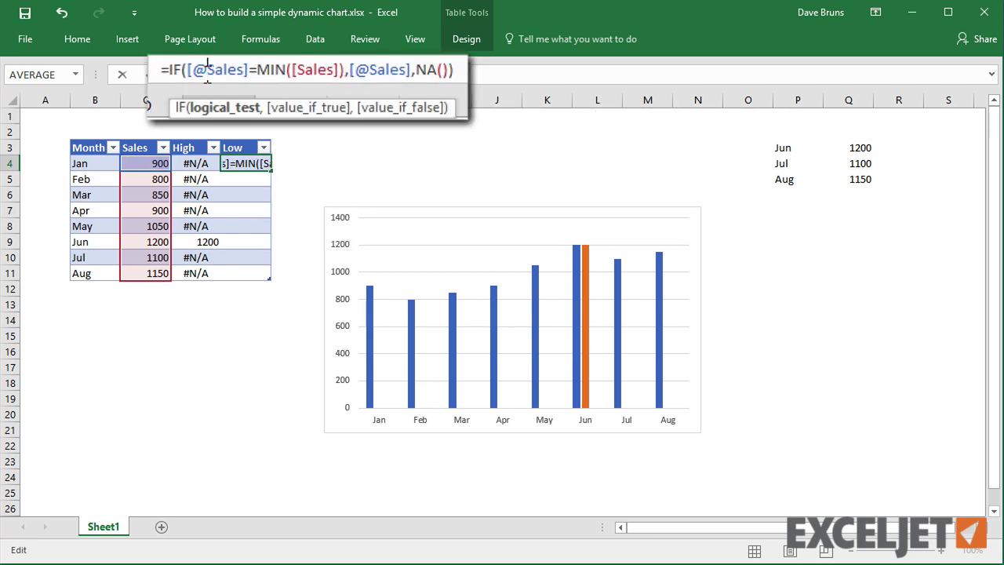
pyautogui.click(221, 108)
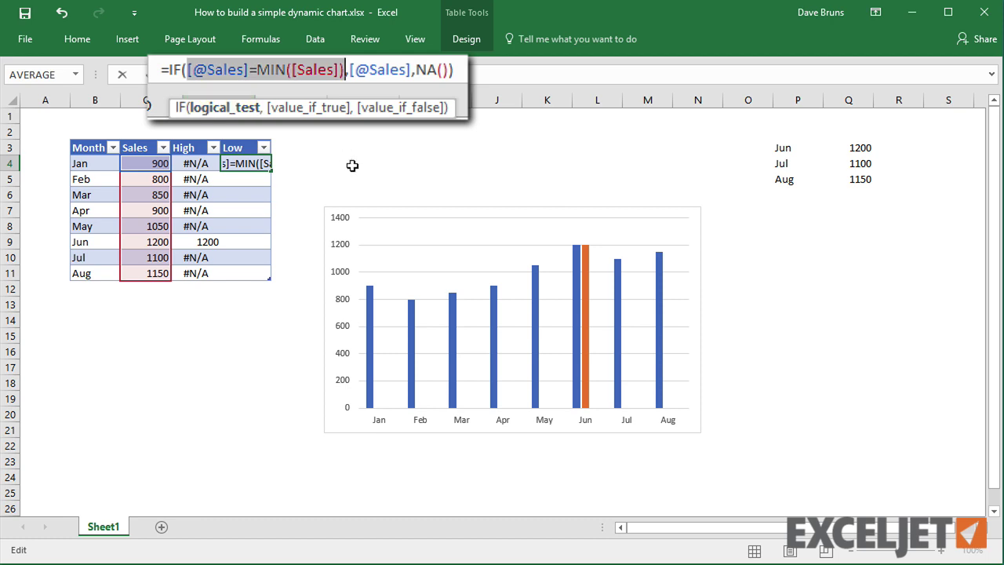
pyautogui.click(310, 108)
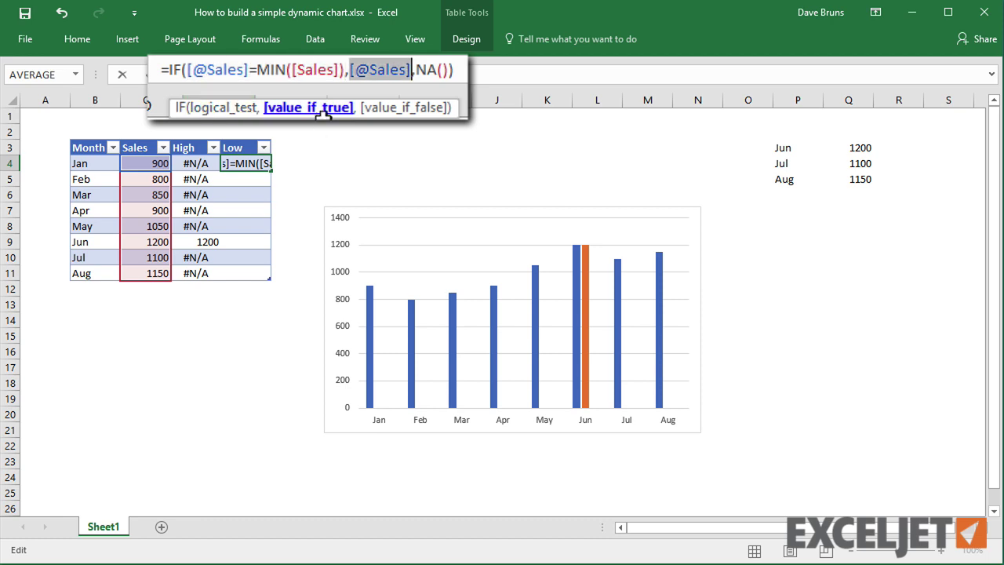
pyautogui.click(380, 108)
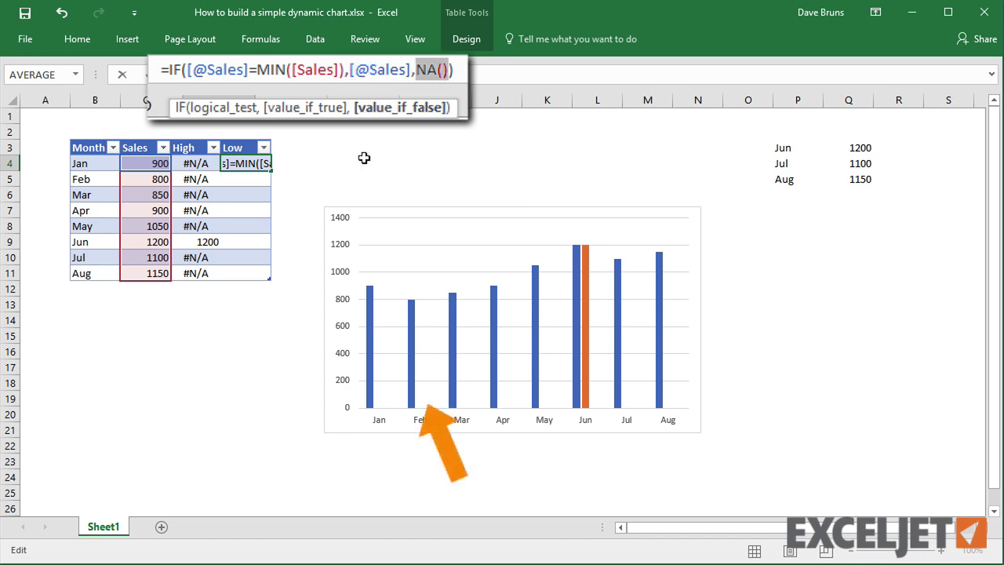
pyautogui.press('Return')
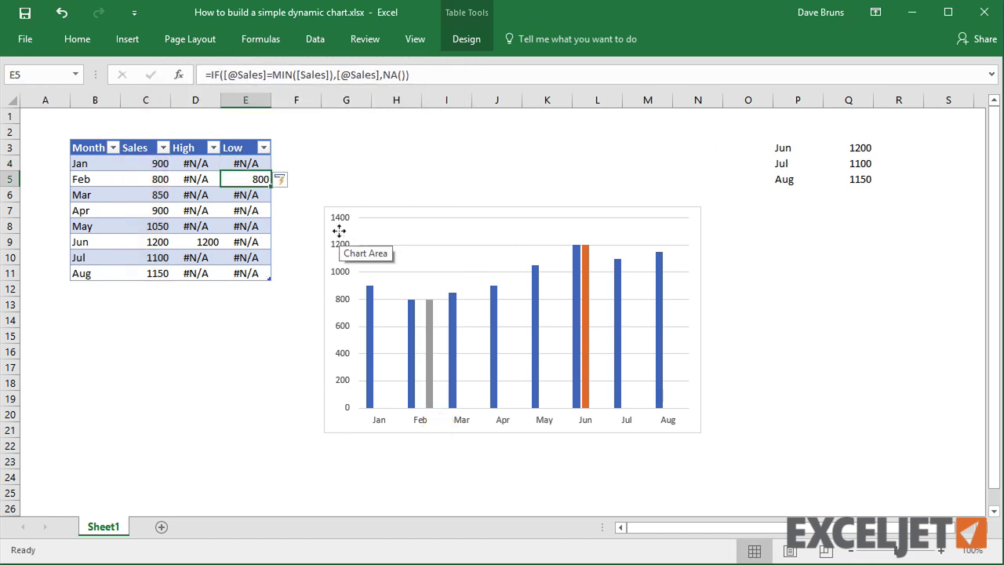
# - Move the chart up beside the table, snapped to the corner of G3, and enlarge it to end at N19
pyautogui.moveTo(339, 235); pyautogui.dragTo(333, 163)
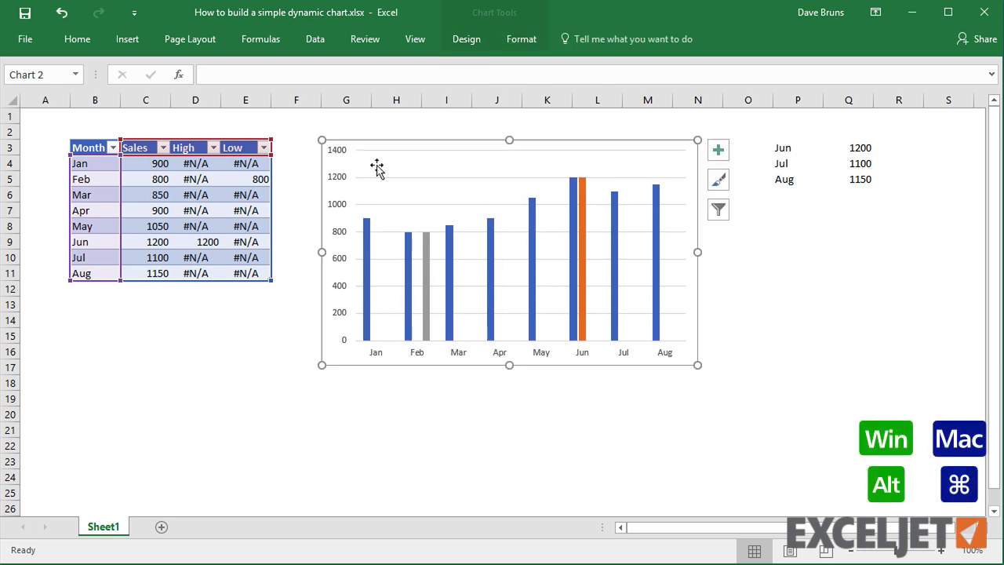
pyautogui.moveTo(695, 361); pyautogui.dragTo(726, 413)
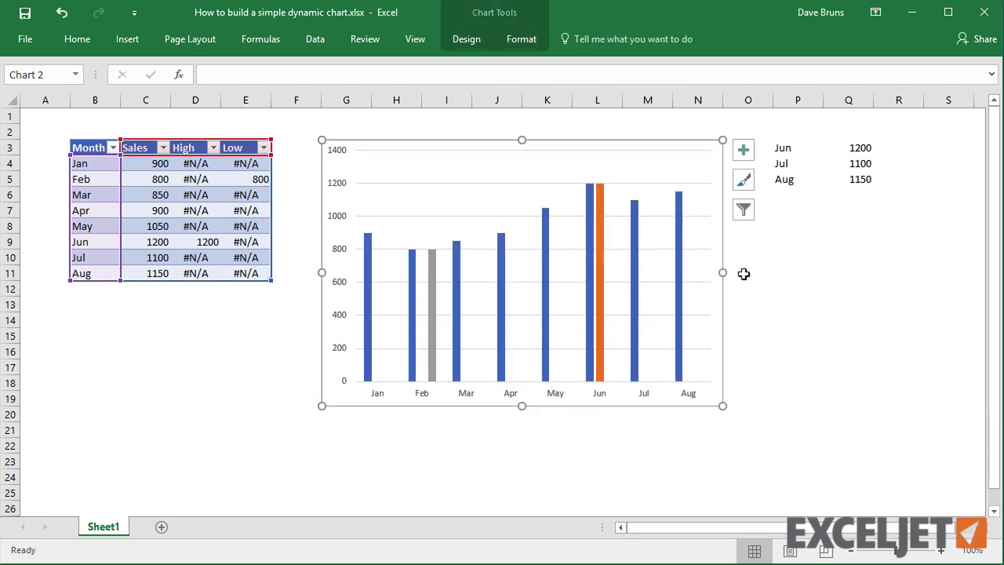
# - Add a chart title to the column chart and set its text to "Montly Sales"
pyautogui.click(742, 150)
pyautogui.click(779, 206)
pyautogui.press('Escape')
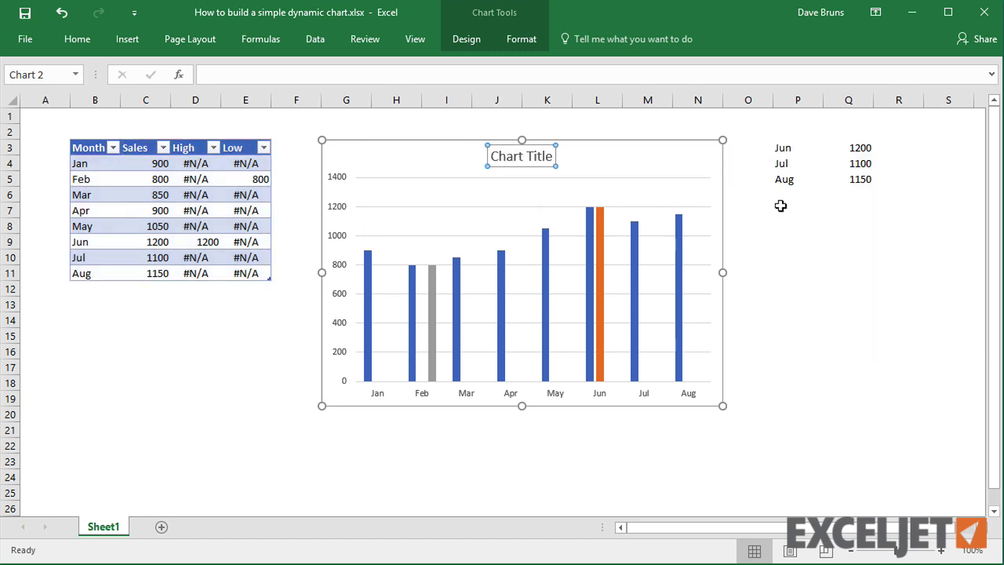
pyautogui.write('Montly Sales')
pyautogui.press('Return')
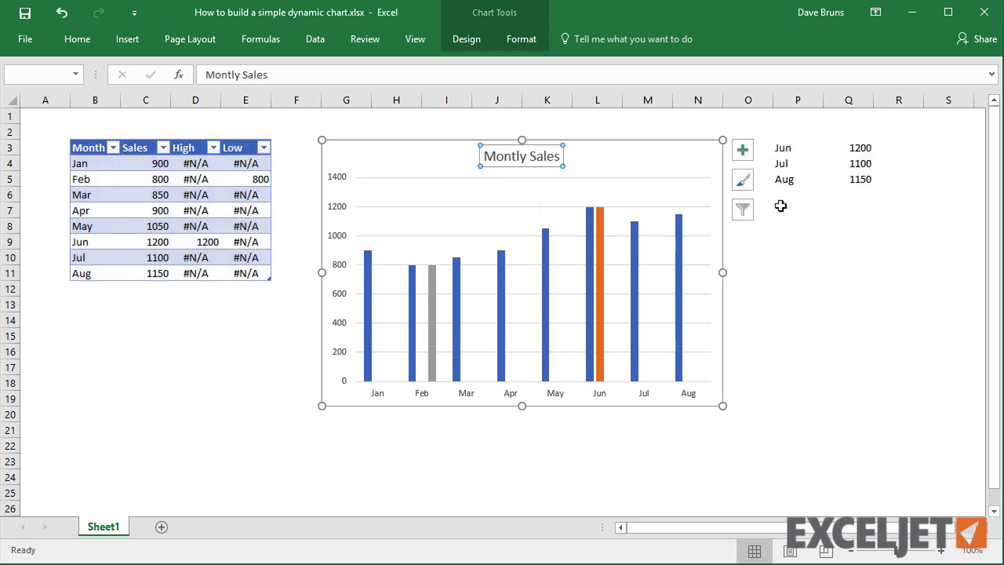
# - Change the fill color of the Low series column in the chart to orange
pyautogui.click(436, 281)
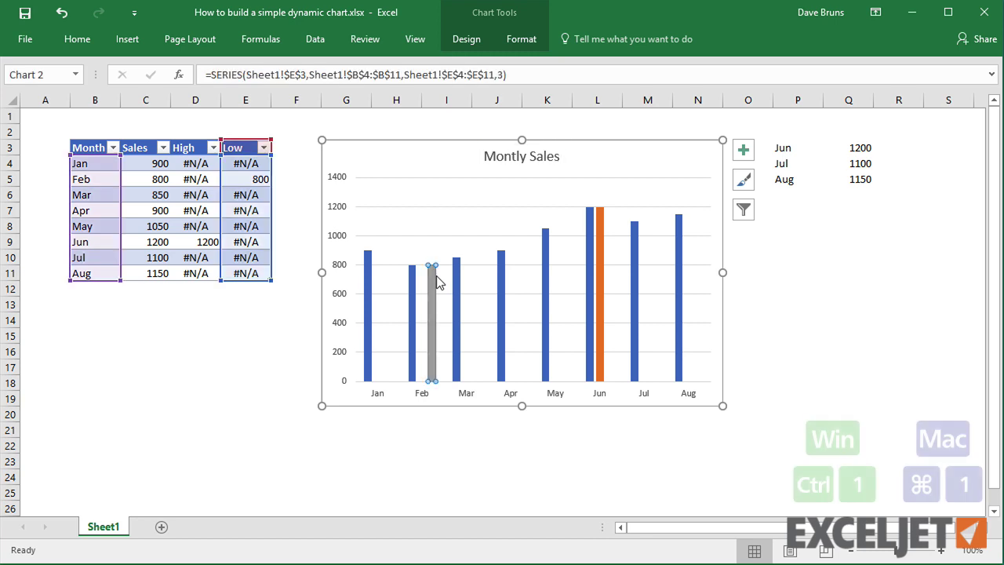
pyautogui.hotkey('ctrl', '1')
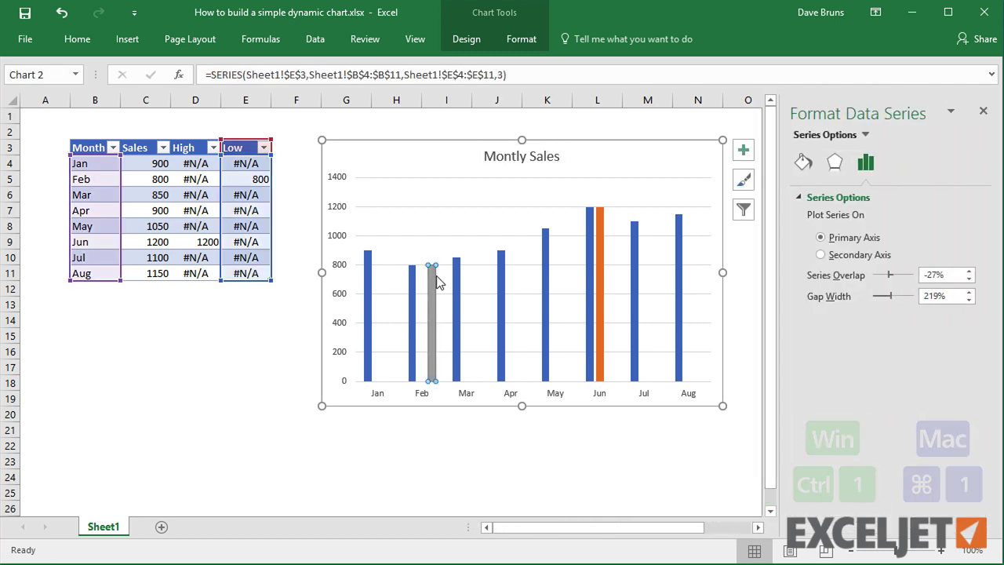
pyautogui.click(803, 166)
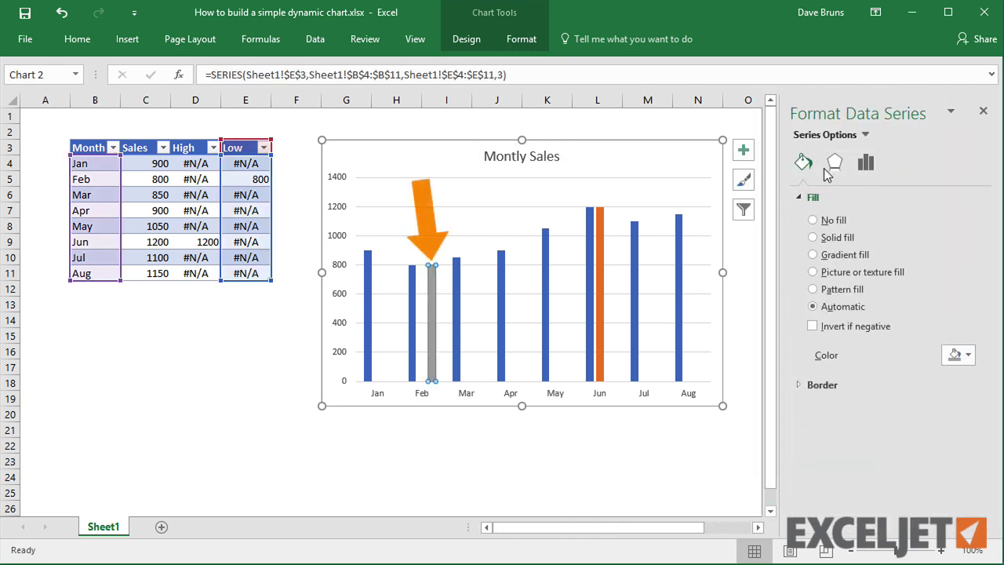
pyautogui.click(967, 356)
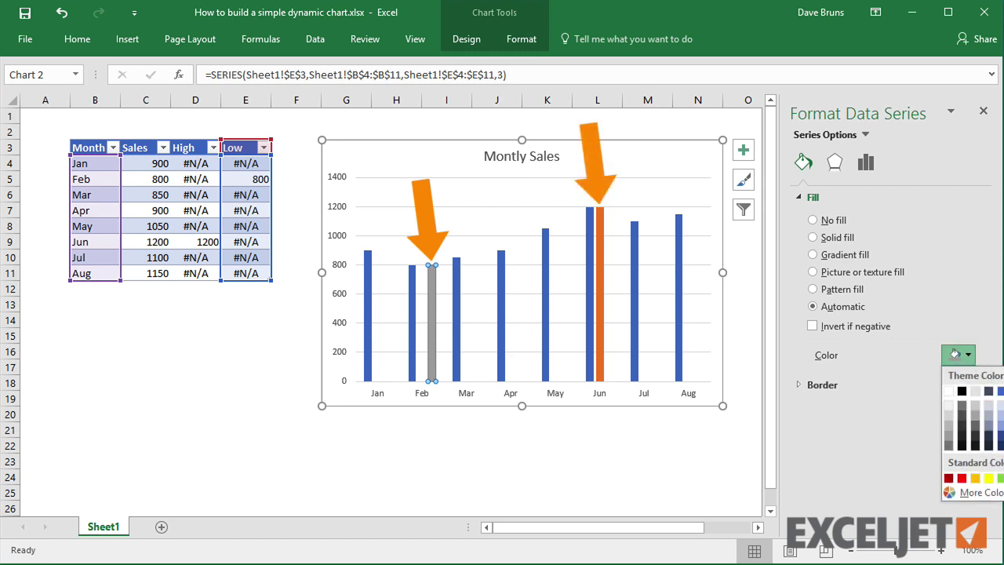
pyautogui.click(1001, 391)
# - Change the fill color of the High series column in the chart to green
pyautogui.click(598, 278)
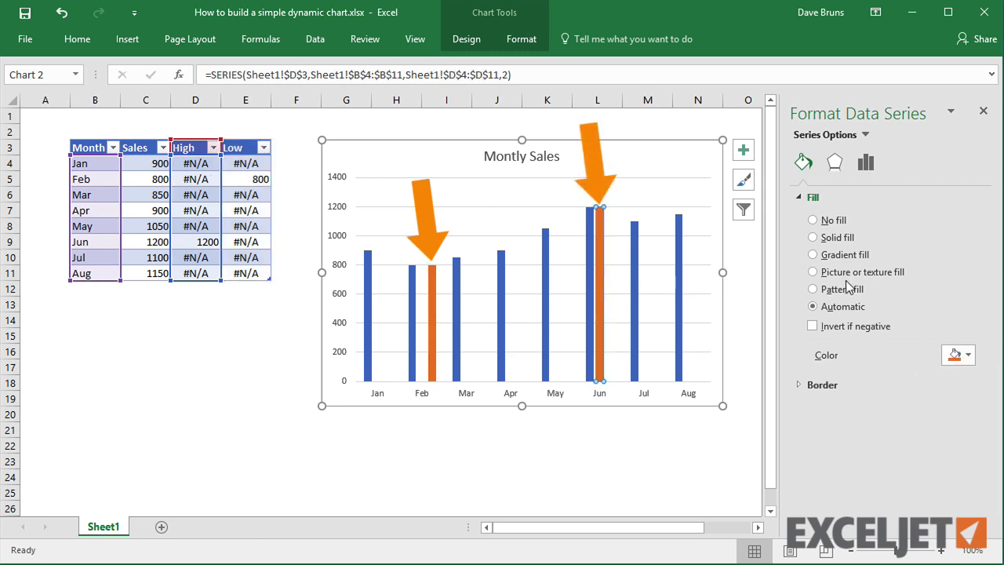
pyautogui.click(967, 355)
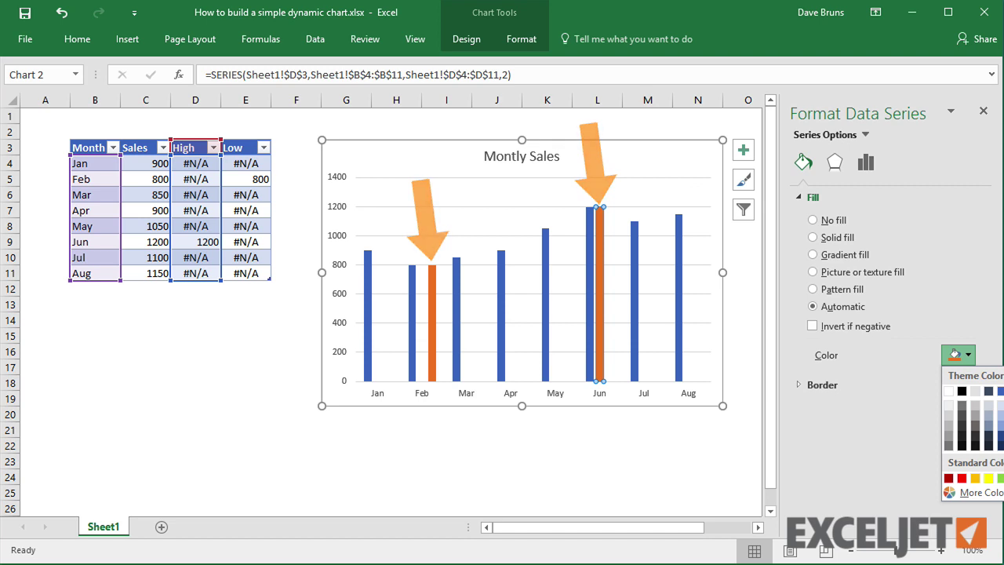
pyautogui.click(1001, 477)
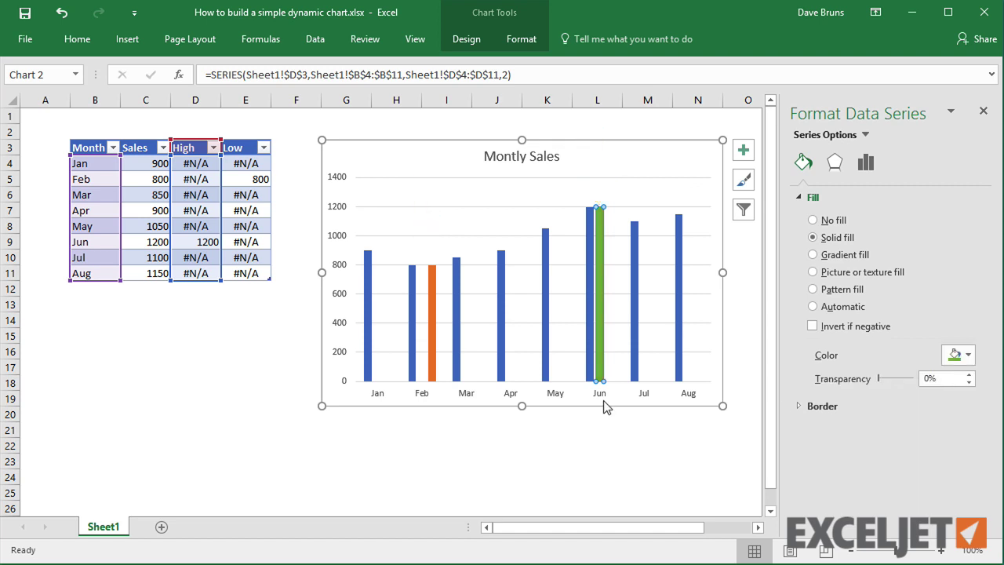
# - Set the Sales series overlap to 100% and its gap width to 80%
pyautogui.click(367, 333)
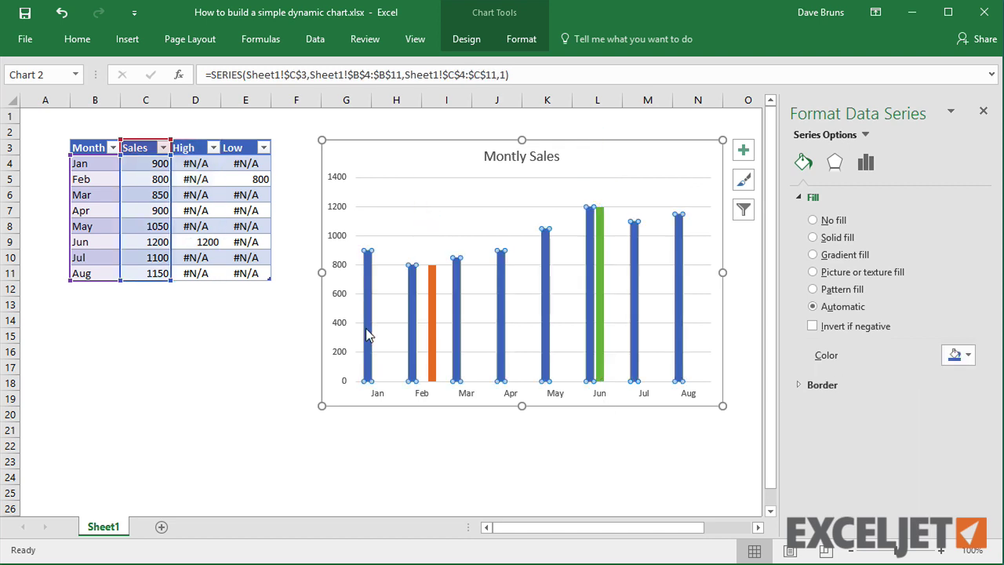
pyautogui.click(867, 166)
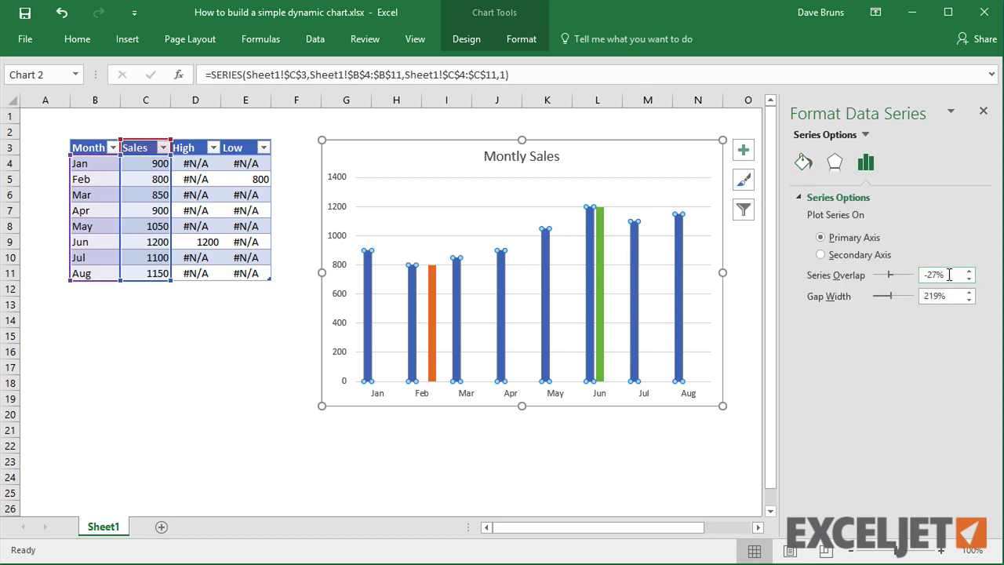
pyautogui.moveTo(950, 274); pyautogui.dragTo(910, 275)
pyautogui.write('100')
pyautogui.press('Return')
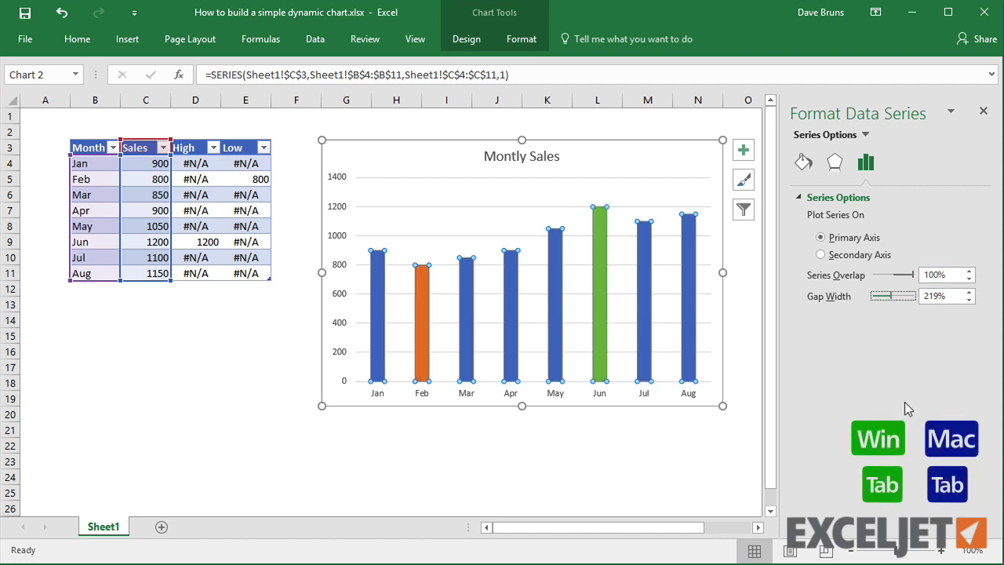
pyautogui.press('Tab')
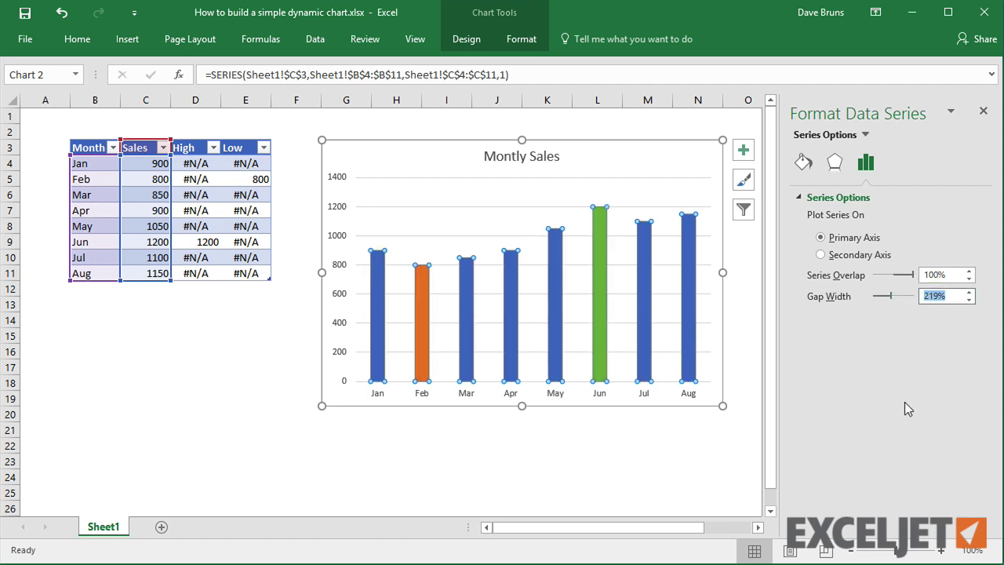
pyautogui.write('80')
pyautogui.press('Return')
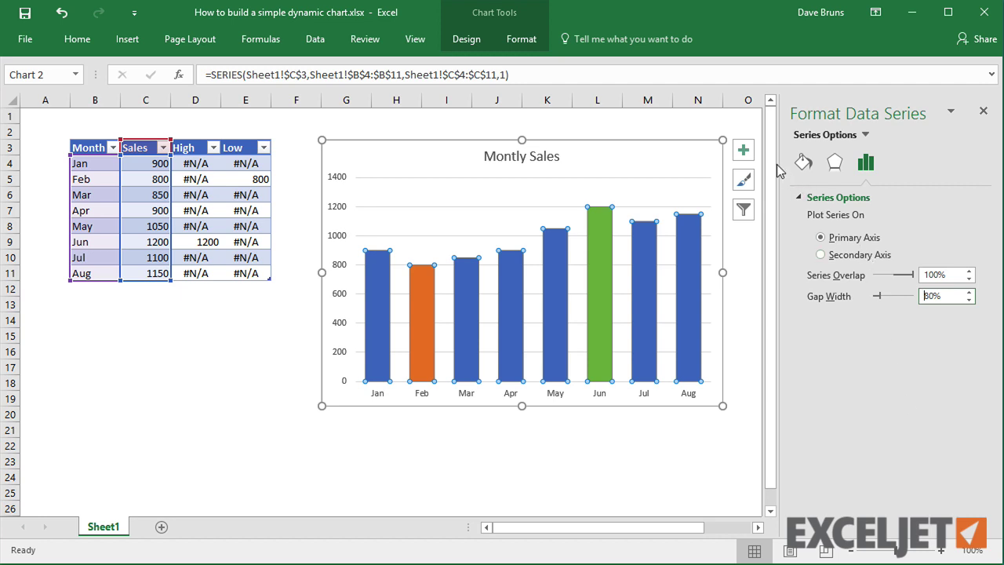
# - Add data labels to the Sales series columns
pyautogui.click(743, 149)
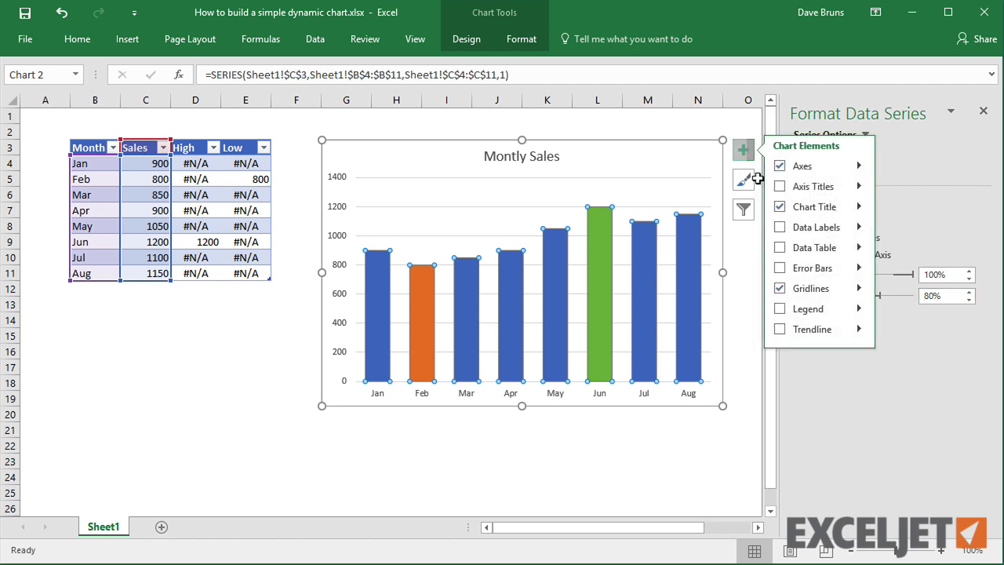
pyautogui.click(780, 228)
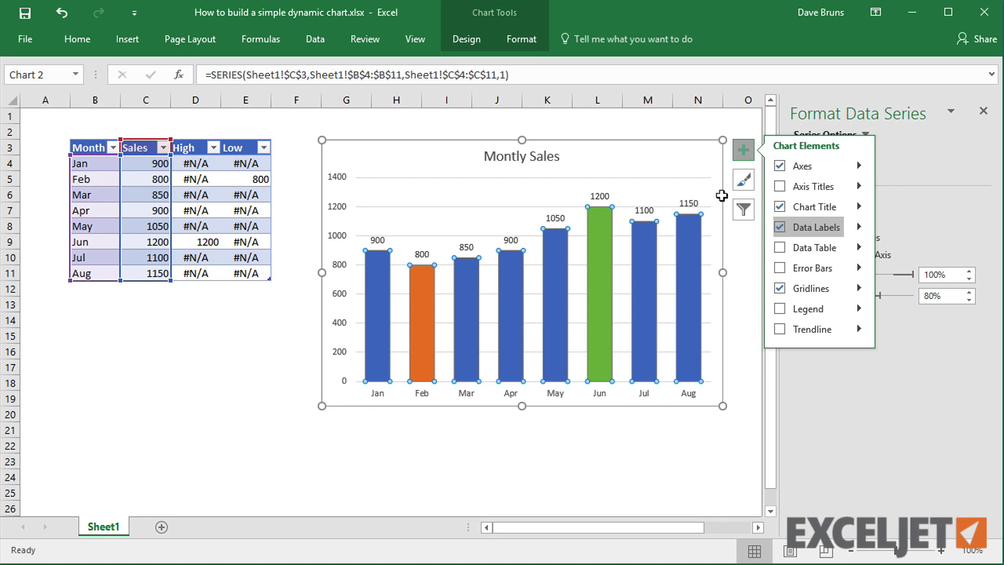
# - Delete the major gridlines and the vertical value axis from the chart
pyautogui.click(461, 206)
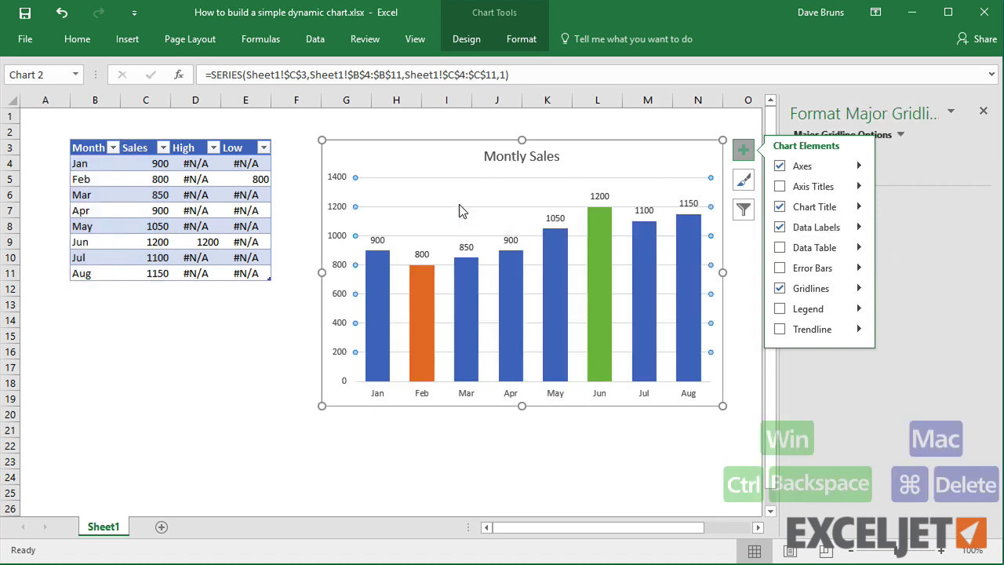
pyautogui.press('BackSpace')
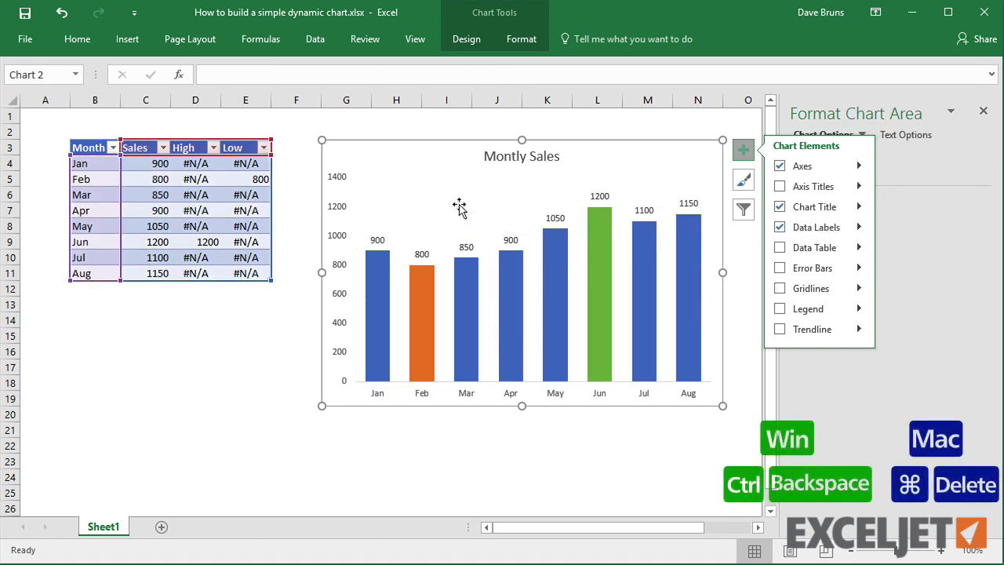
pyautogui.click(333, 210)
pyautogui.press('BackSpace')
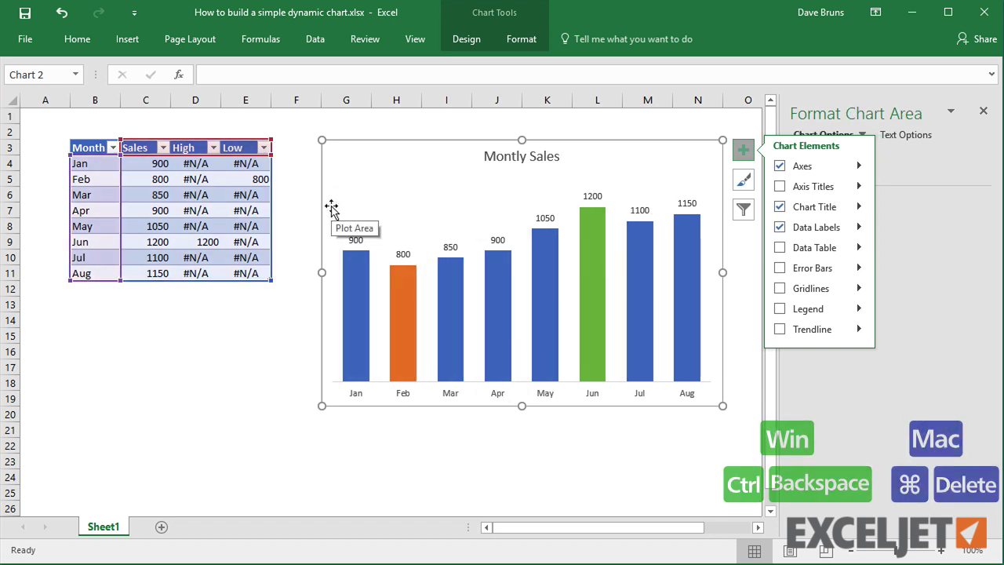
# - Add a Sep row directly below Aug in the table, with Sales of 1300
pyautogui.click(94, 290)
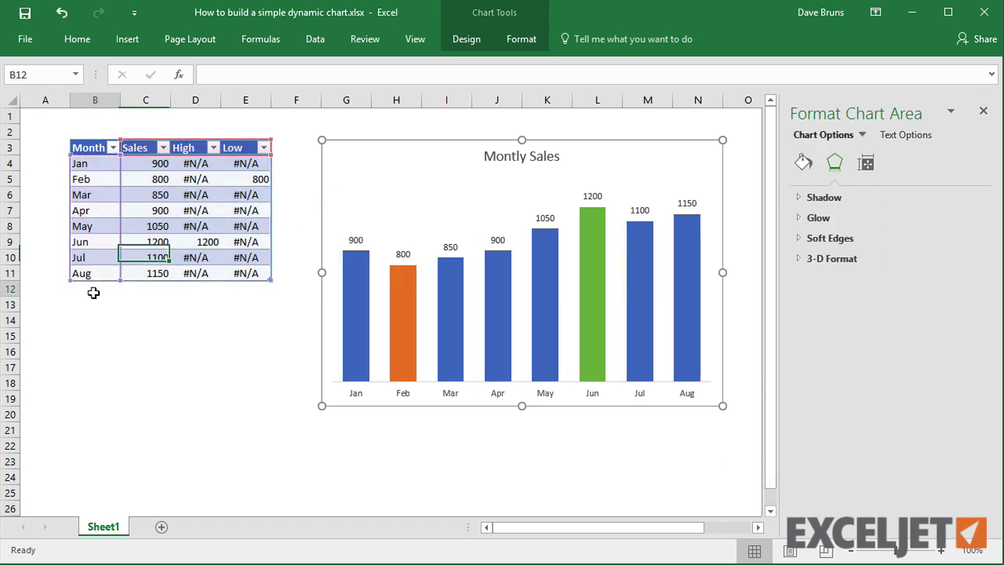
pyautogui.write('Sep')
pyautogui.press('Tab')
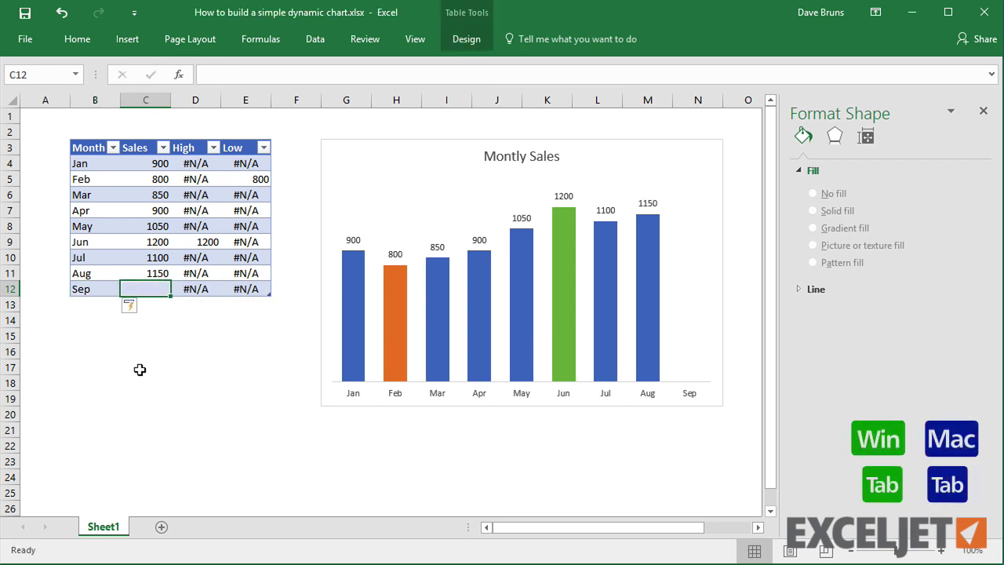
pyautogui.write('1300')
pyautogui.press('Tab')
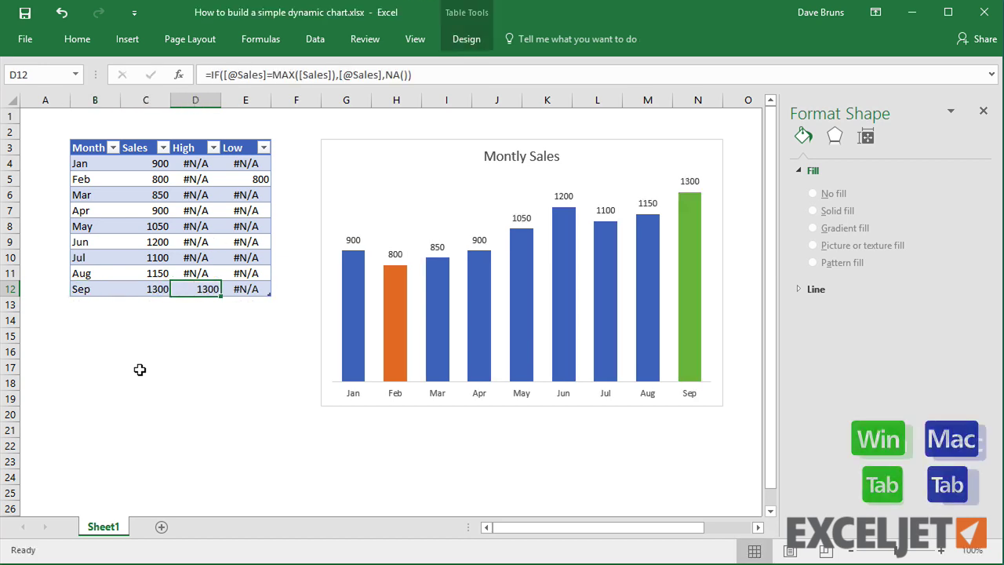
# - Enter Oct as the next month in B13, directly below the Sep row
pyautogui.press('Return')
pyautogui.write('Oct')
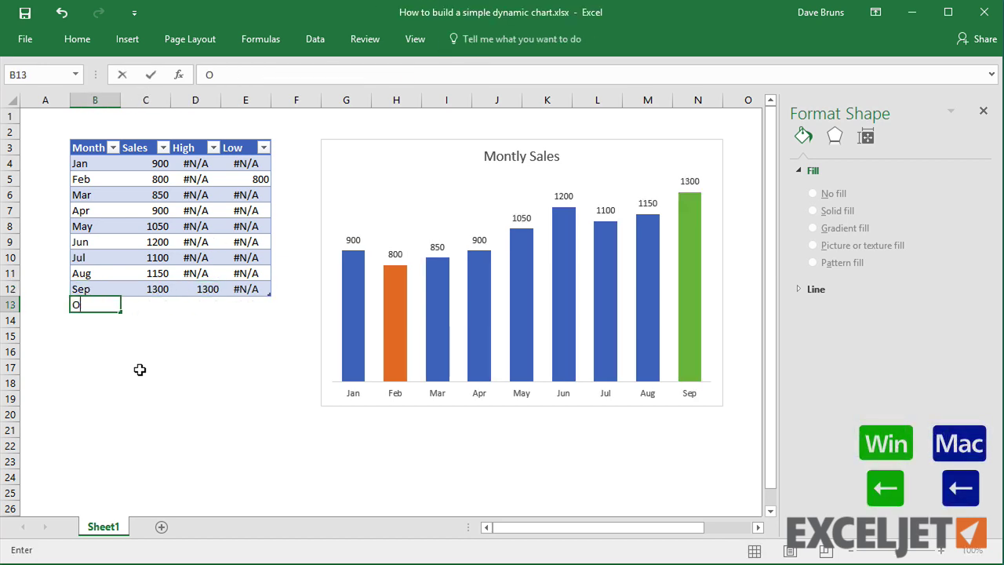